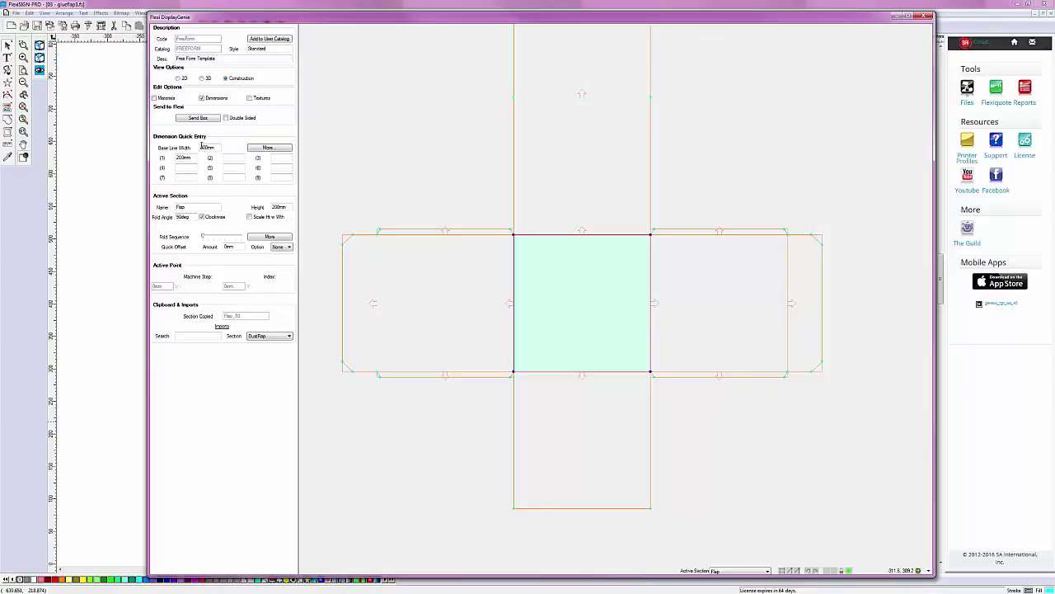
- Try a base line width of 400 mm, and set it back to 200 mm
{"action": "key", "text": "Return"}
{"action": "key", "text": "Return"}
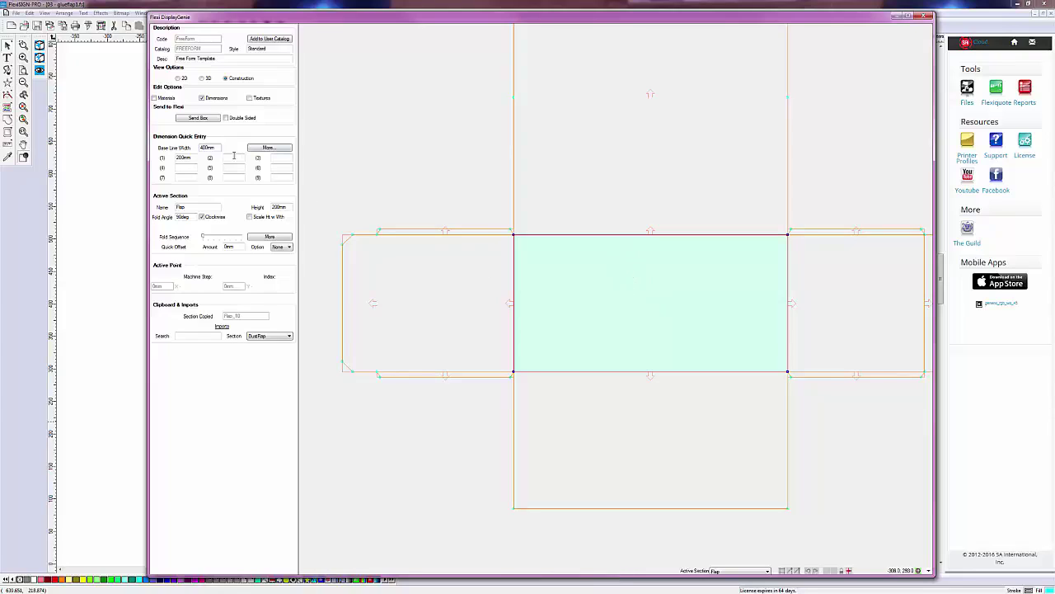
{"action": "type", "text": "200mm"}
{"action": "key", "text": "Return"}
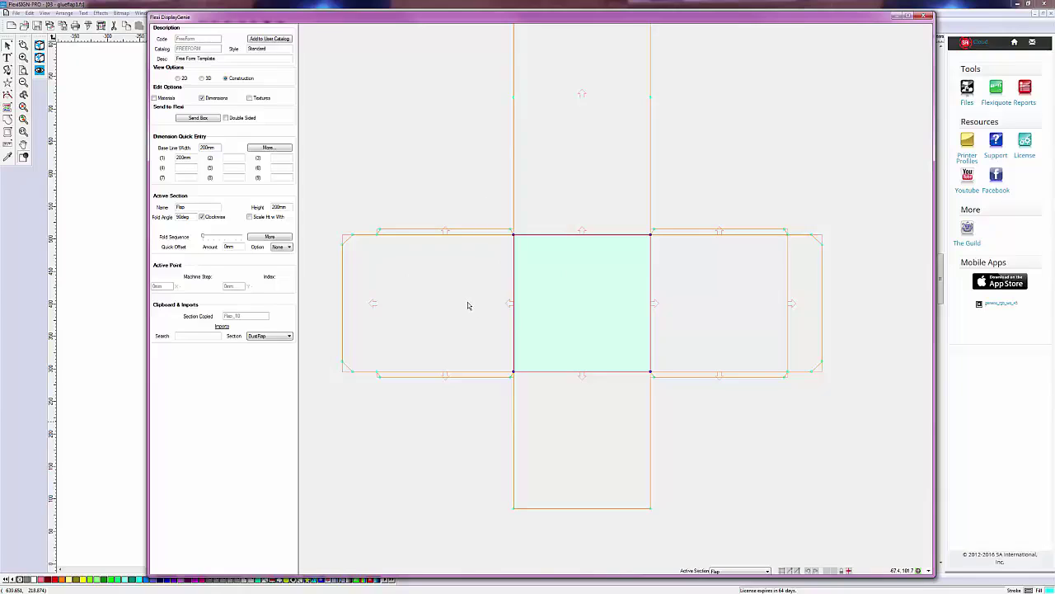
- Enable Scale Ht w Wth for the central base section and set the base line width to 400 mm
{"action": "left_click", "coordinate": [250, 217]}
{"action": "key", "text": "Return"}
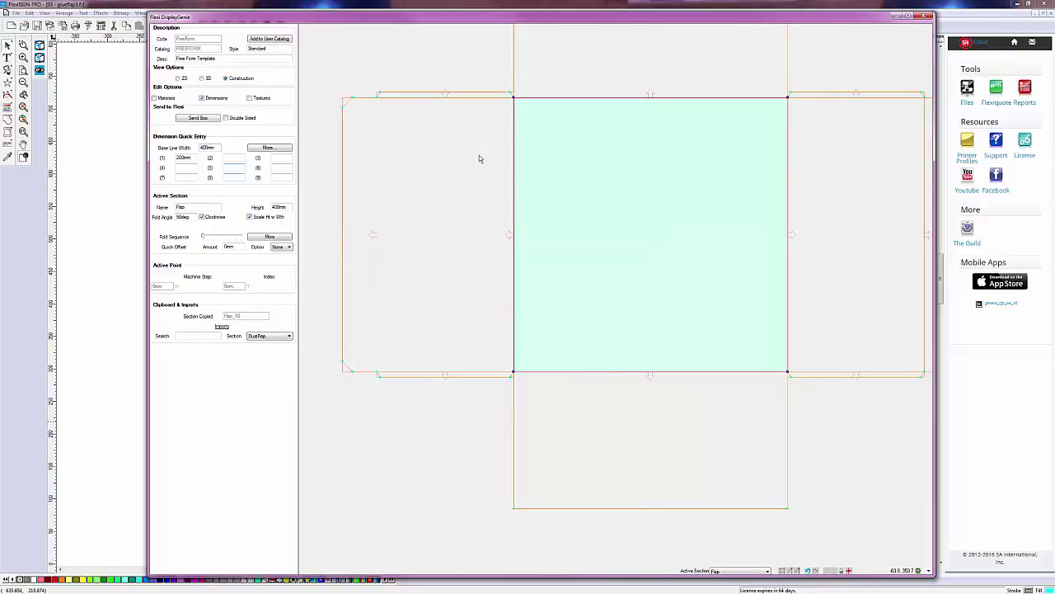
{"action": "scroll", "coordinate": [618, 216], "scroll_direction": "down", "scroll_amount": 2}
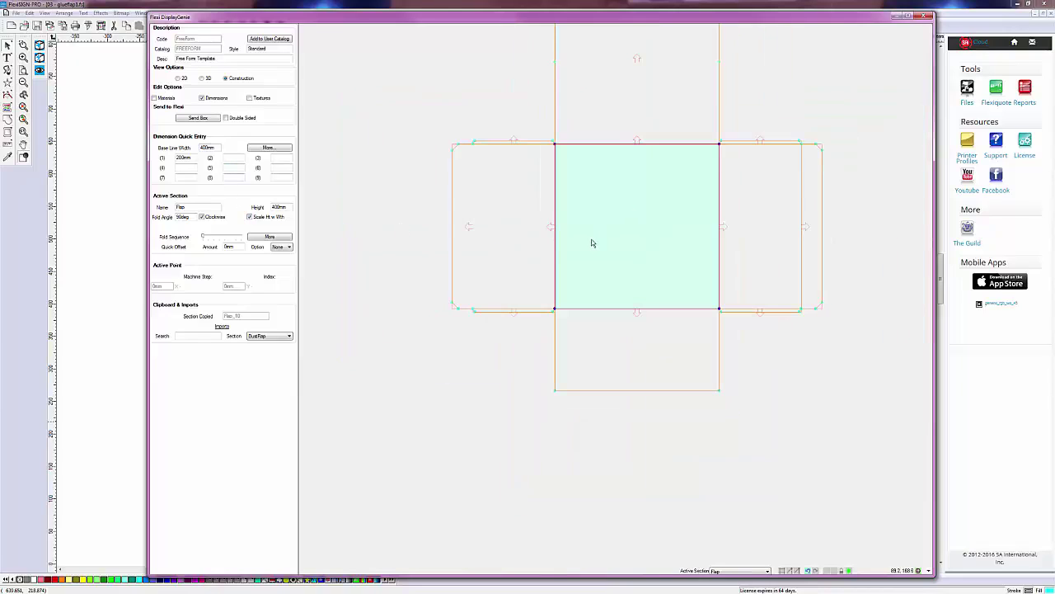
- Check the panels adjoining the base section by making each one active in turn
{"action": "right_click", "coordinate": [537, 371]}
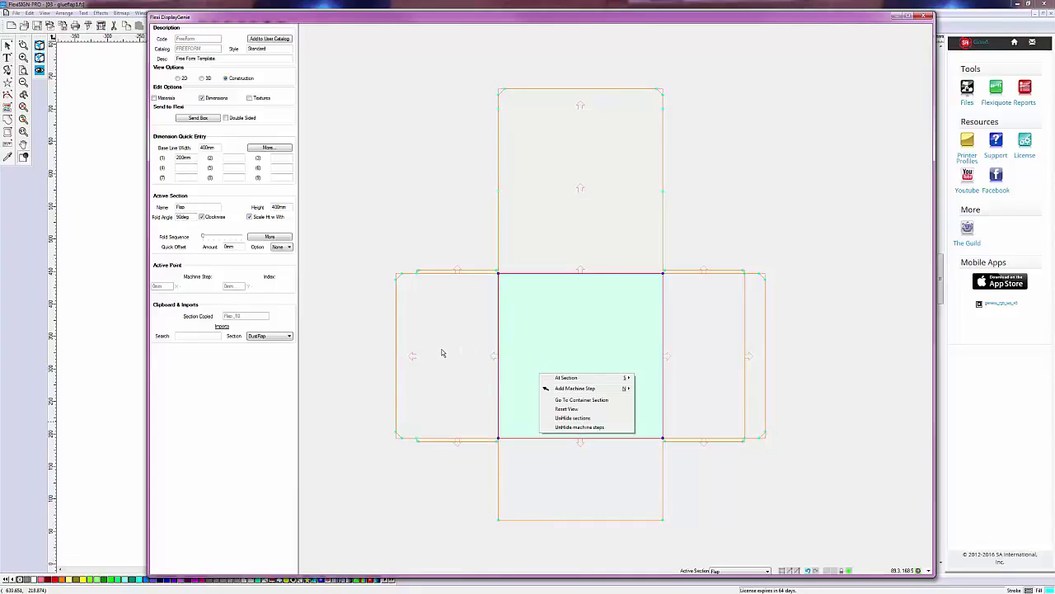
{"action": "left_click", "coordinate": [441, 353]}
{"action": "left_click", "coordinate": [545, 245]}
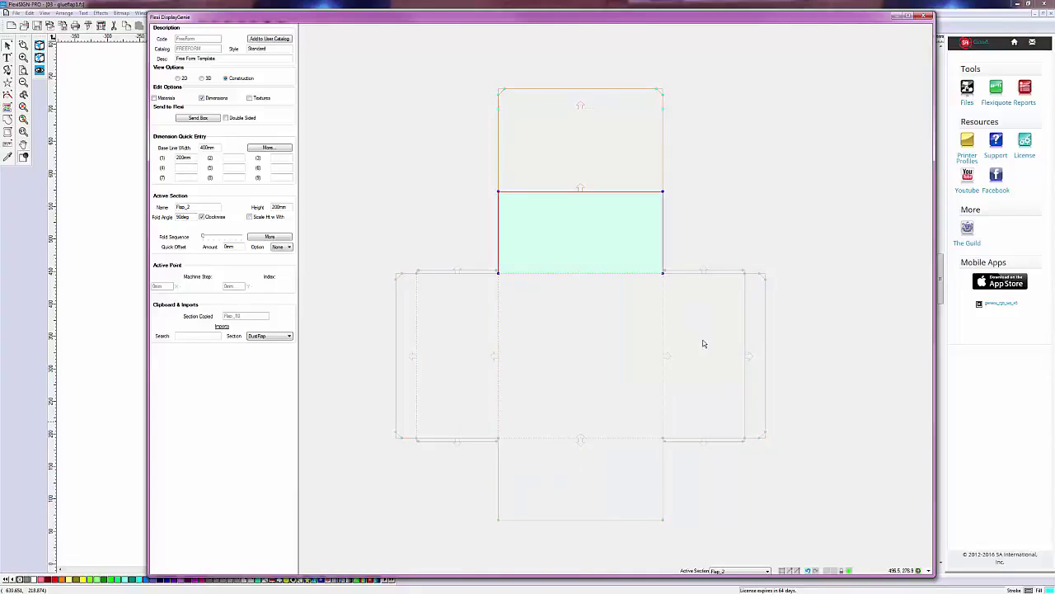
{"action": "left_click", "coordinate": [707, 354]}
- Enable Scale Ht w Wth for the four panels around the base: Flap_4, Flap_3, Flap_2 and Flap_1
{"action": "left_click", "coordinate": [593, 484]}
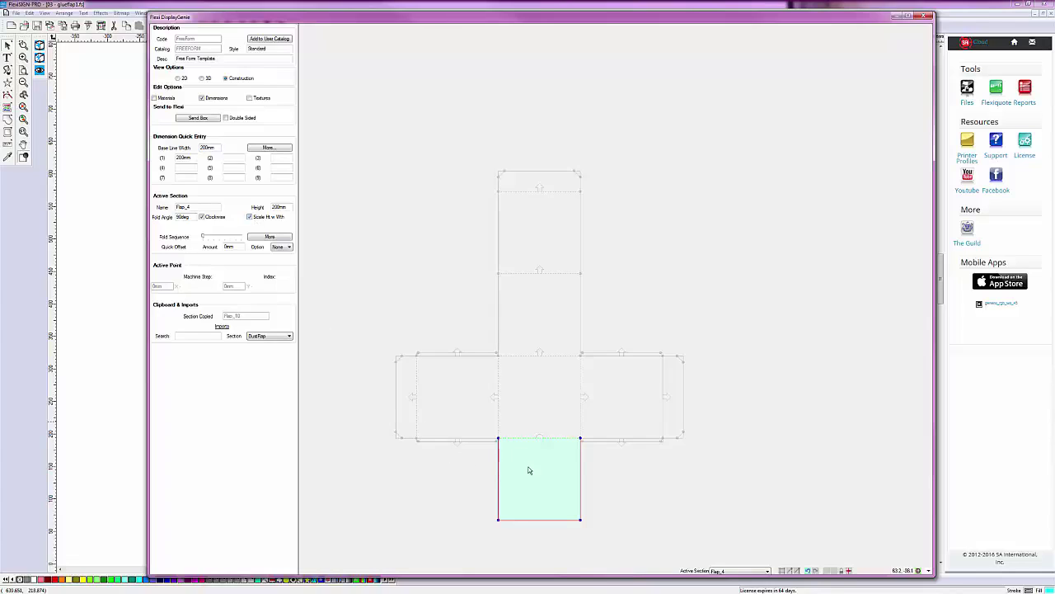
{"action": "left_click", "coordinate": [472, 404]}
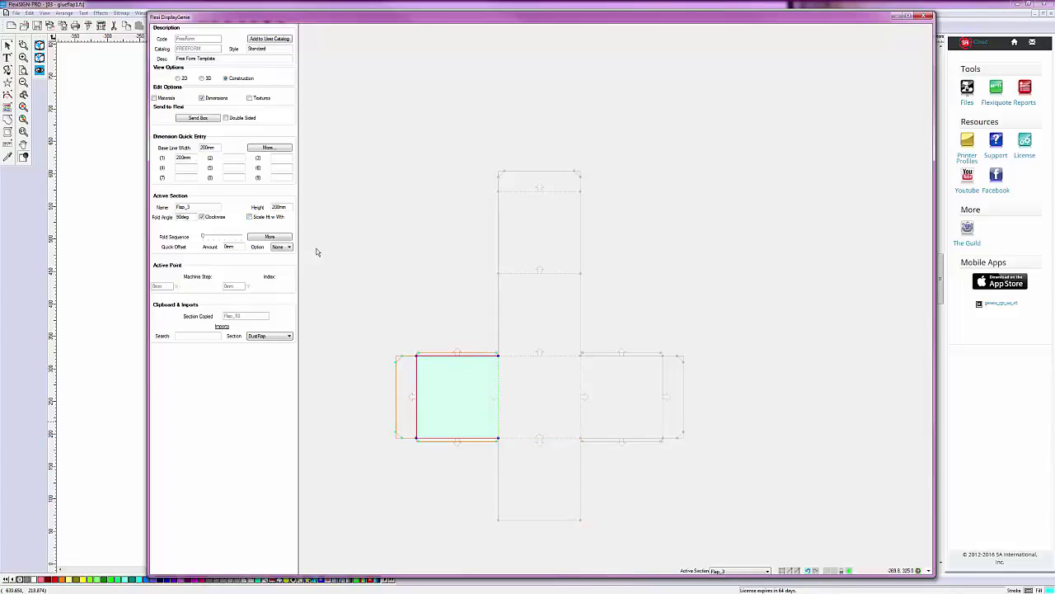
{"action": "left_click", "coordinate": [250, 216]}
{"action": "left_click", "coordinate": [540, 315]}
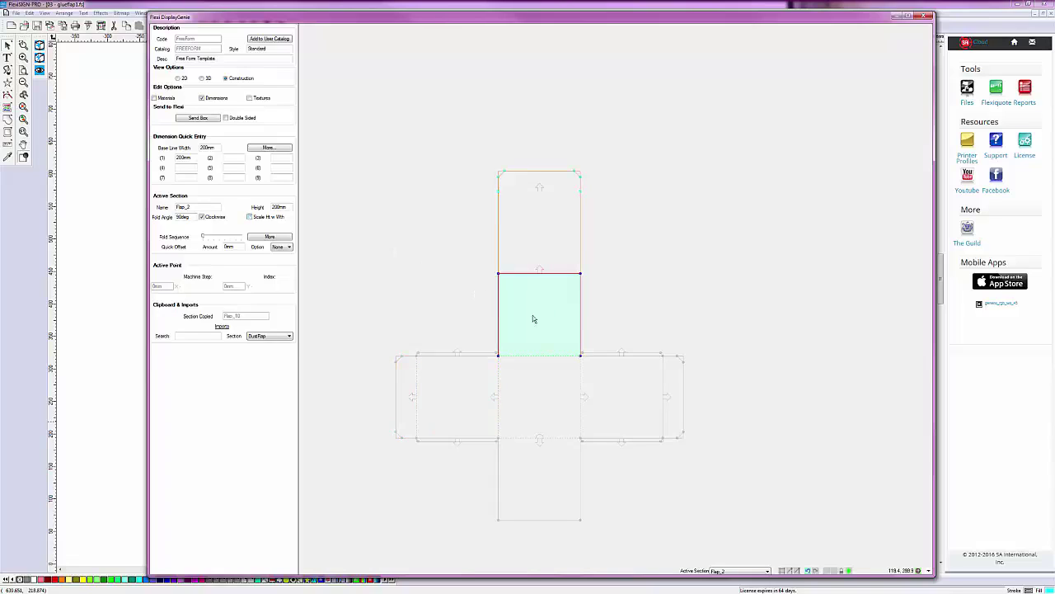
{"action": "left_click", "coordinate": [498, 320]}
{"action": "left_click", "coordinate": [612, 410]}
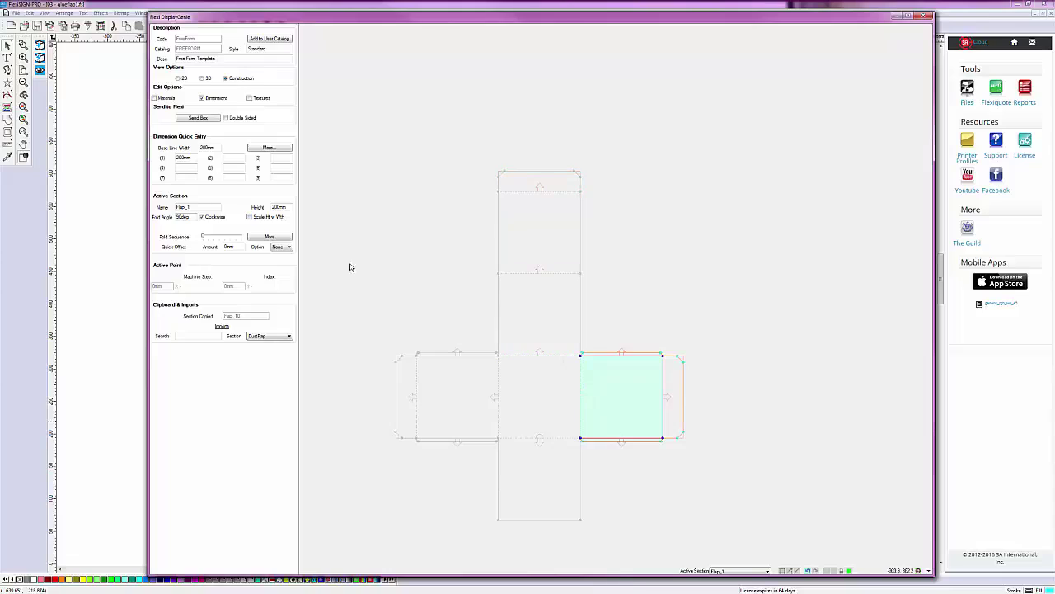
{"action": "left_click", "coordinate": [250, 217]}
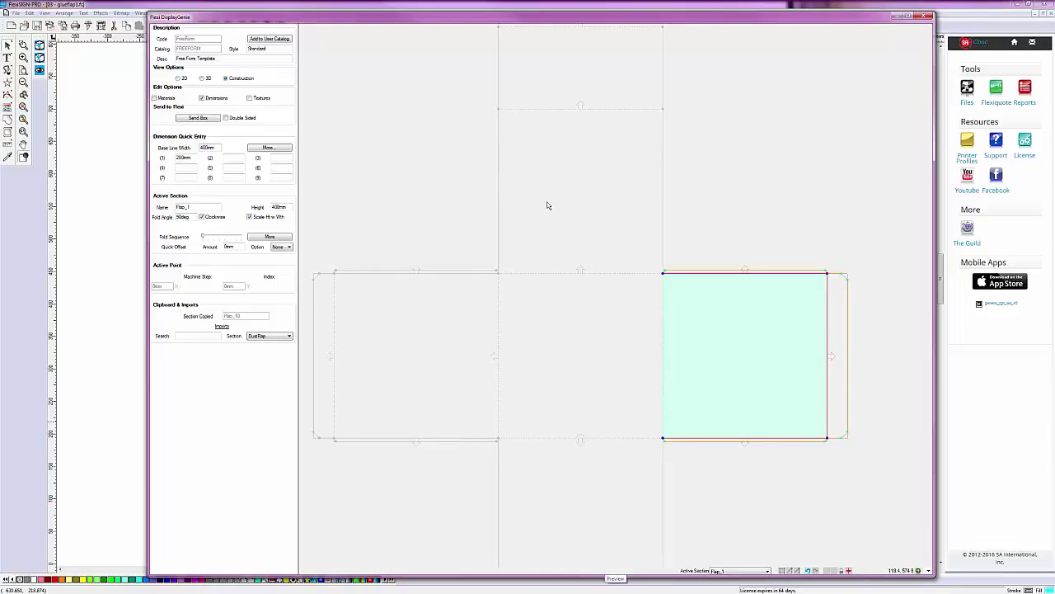
- Enable Scale Ht w Wth for the lid panel Flap_5 and the three end flaps Flap_10, Flap_11 and Flap_12
{"action": "scroll", "coordinate": [549, 204], "scroll_direction": "down", "scroll_amount": 1}
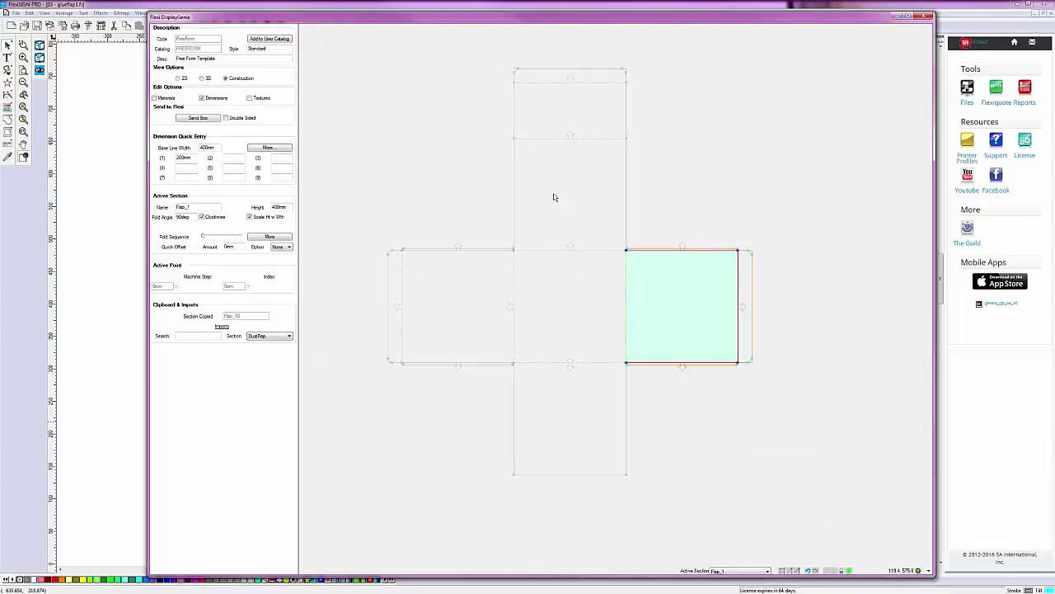
{"action": "left_click", "coordinate": [596, 111]}
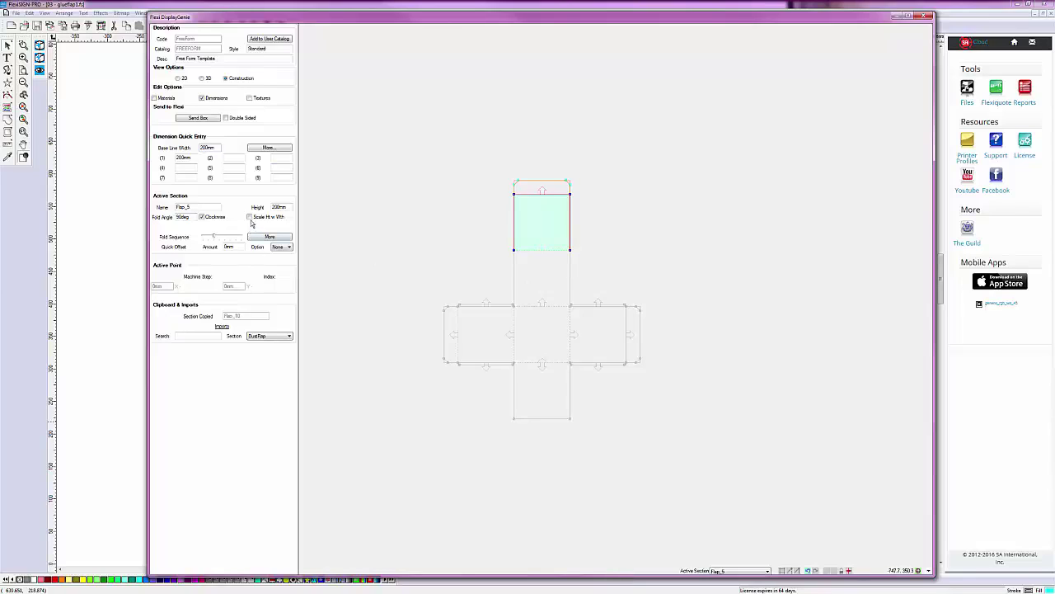
{"action": "left_click", "coordinate": [453, 334]}
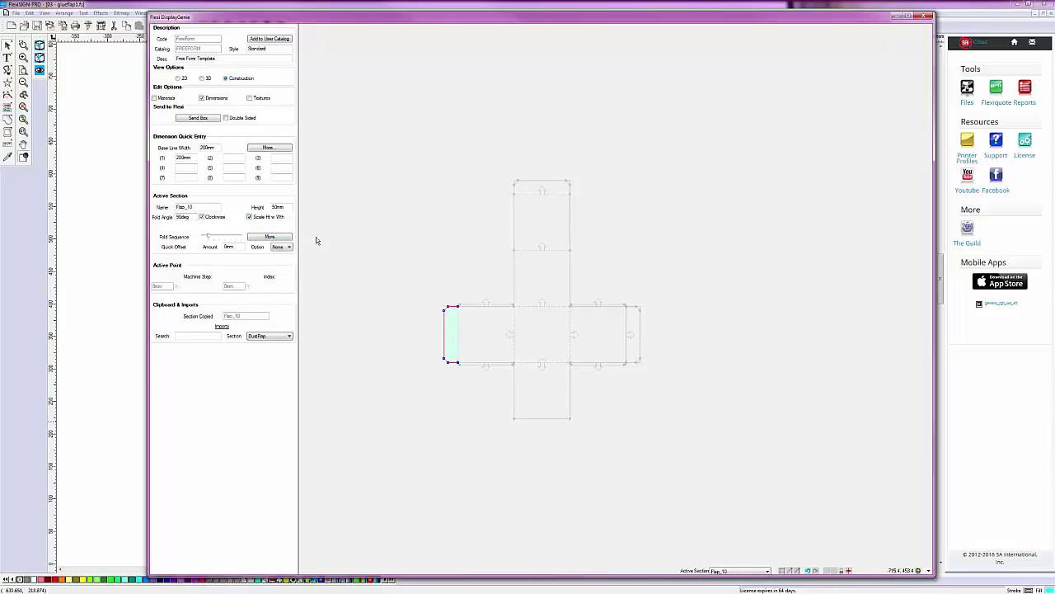
{"action": "left_click", "coordinate": [631, 333]}
{"action": "left_click", "coordinate": [250, 217]}
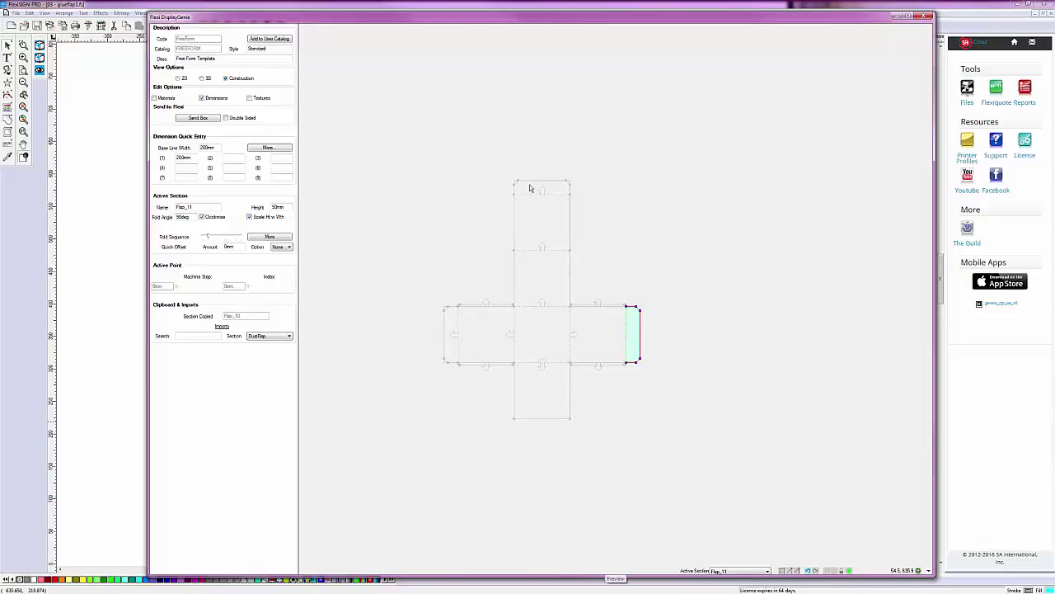
{"action": "left_click", "coordinate": [532, 186]}
{"action": "left_click", "coordinate": [251, 218]}
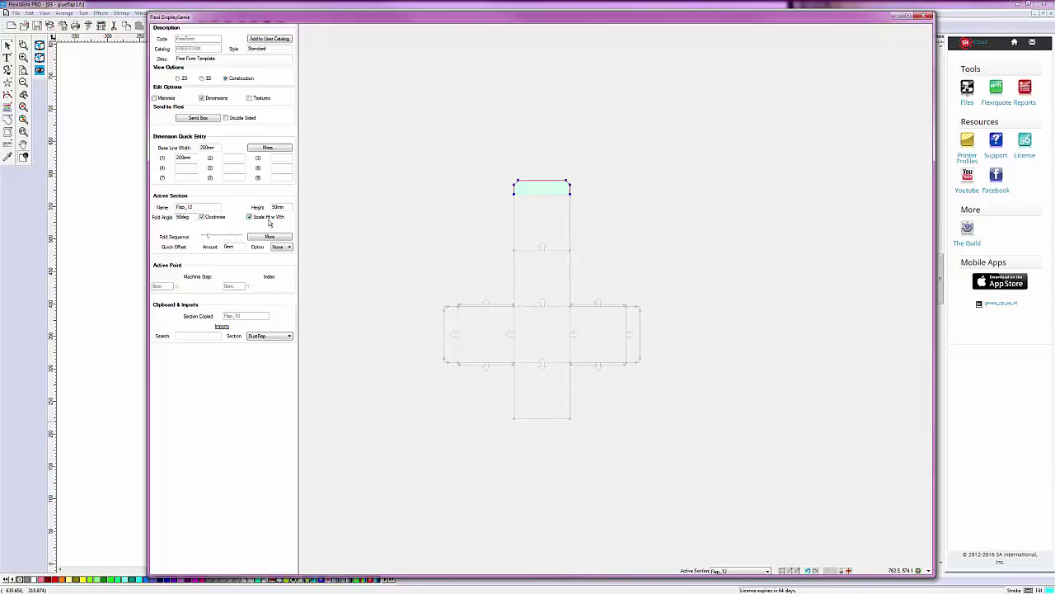
- Enable Scale Ht w Wth for the four narrow flaps on the side panels: Flap_6, Flap_7, Flap_8 and Flap_9
{"action": "scroll", "coordinate": [488, 297], "scroll_direction": "up", "scroll_amount": 3}
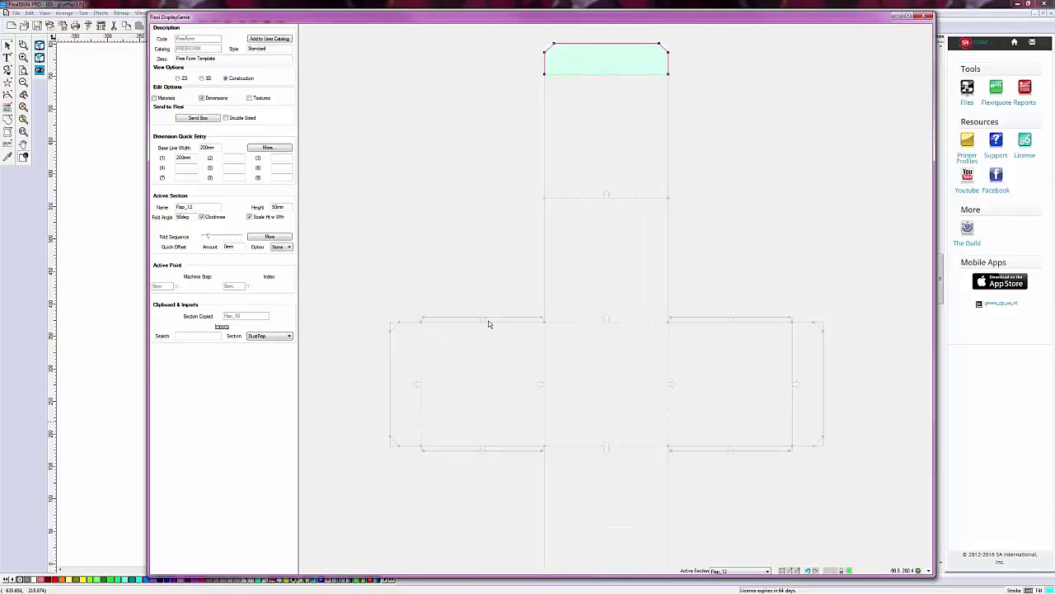
{"action": "left_click", "coordinate": [488, 320]}
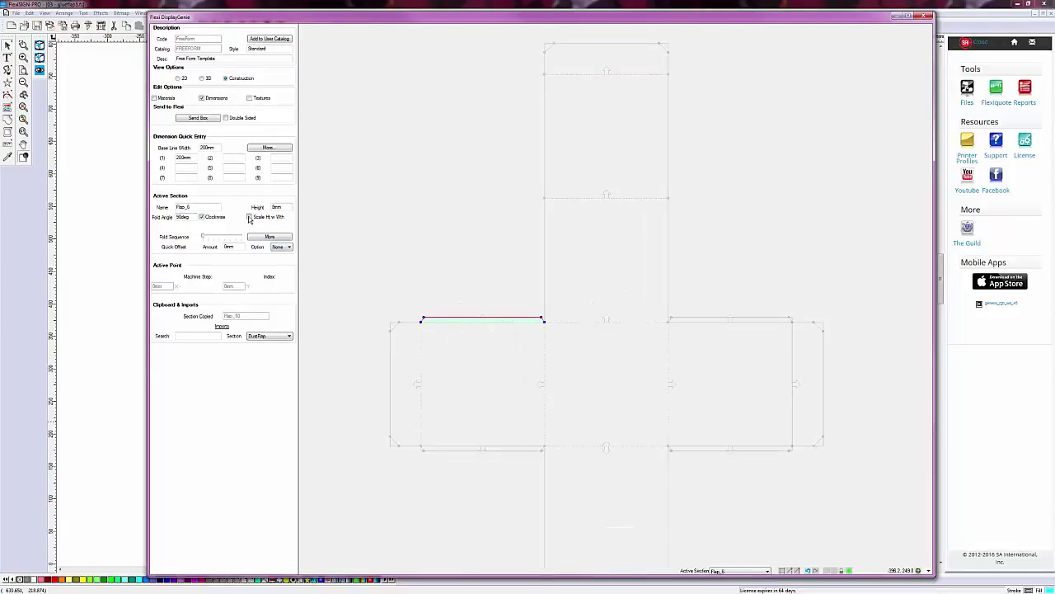
{"action": "left_click", "coordinate": [449, 448]}
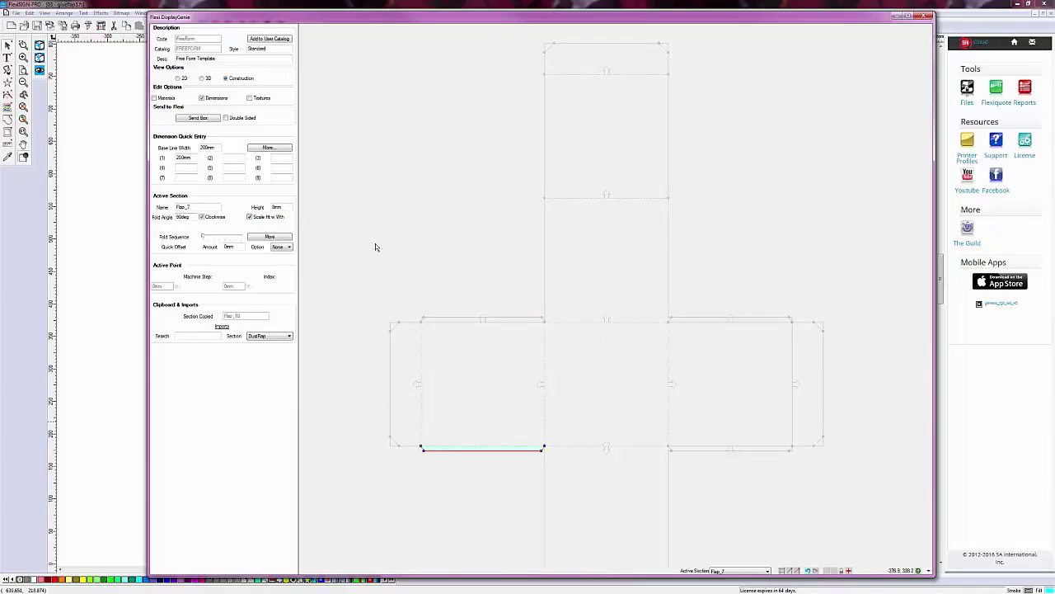
{"action": "left_click", "coordinate": [761, 321]}
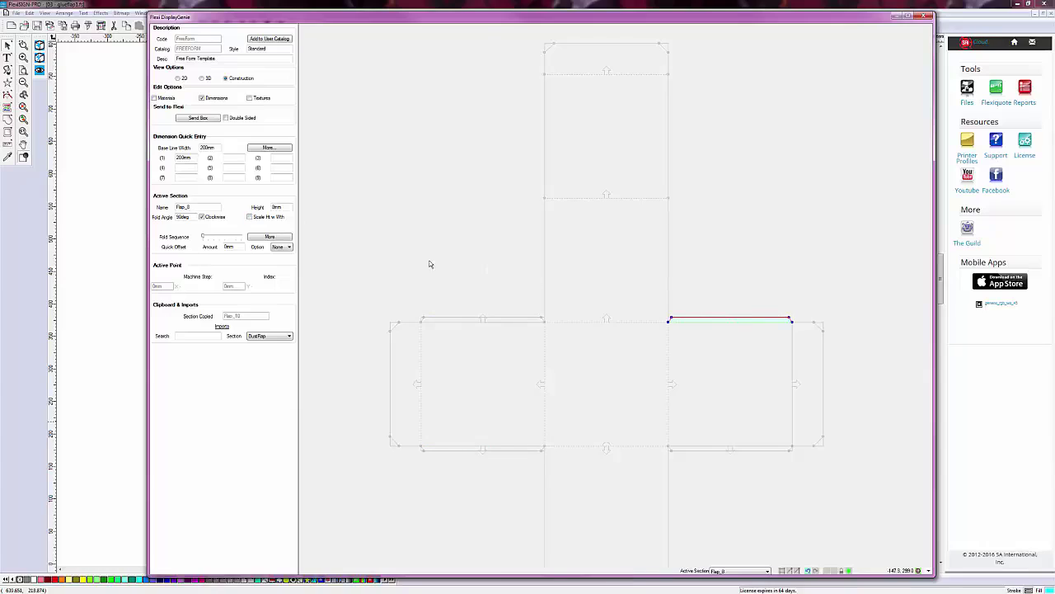
{"action": "left_click", "coordinate": [250, 217]}
{"action": "left_click", "coordinate": [735, 451]}
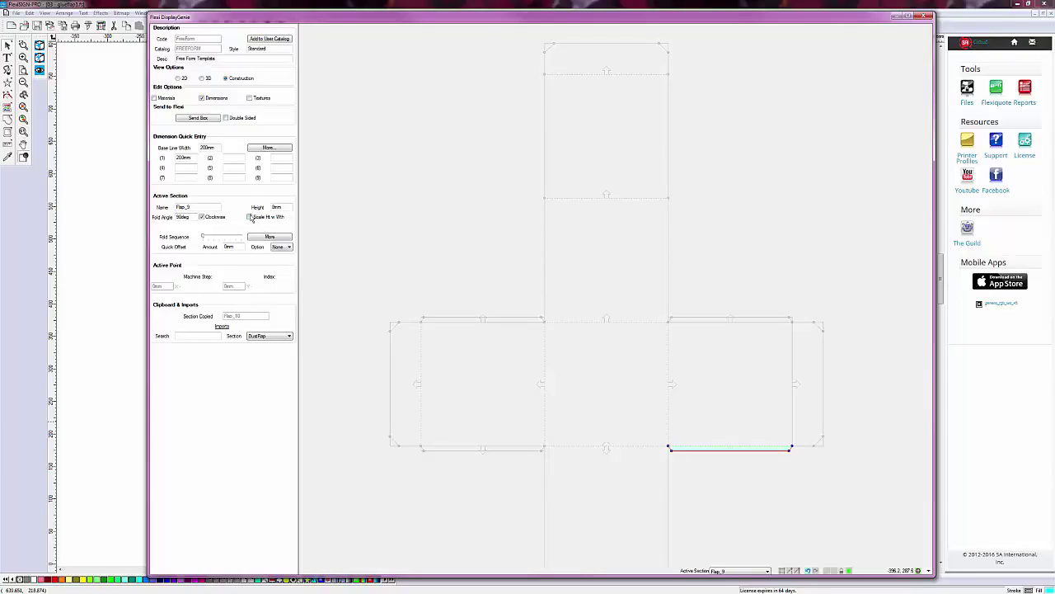
{"action": "left_click", "coordinate": [251, 217]}
- Make the central base section active and set the base line width to 400 mm to test the scaling
{"action": "left_click", "coordinate": [582, 356]}
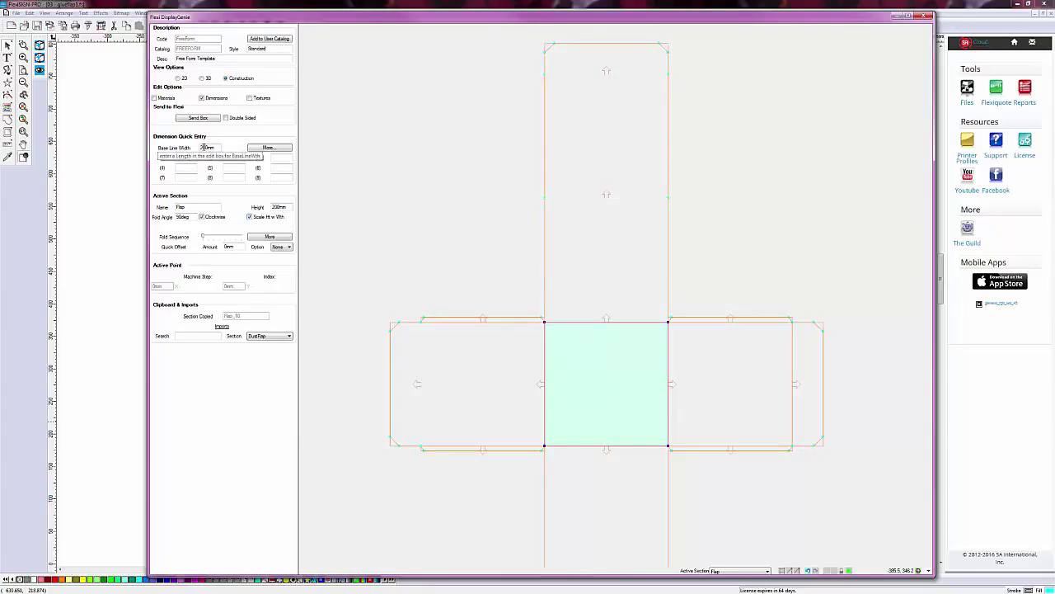
{"action": "key", "text": "Return"}
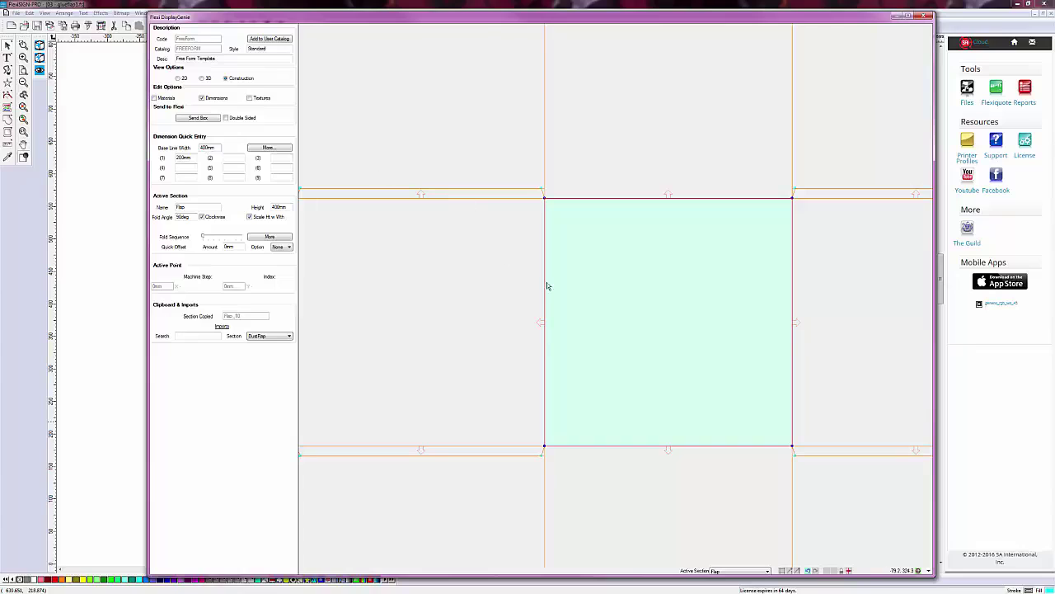
{"action": "scroll", "coordinate": [554, 288], "scroll_direction": "down", "scroll_amount": 1}
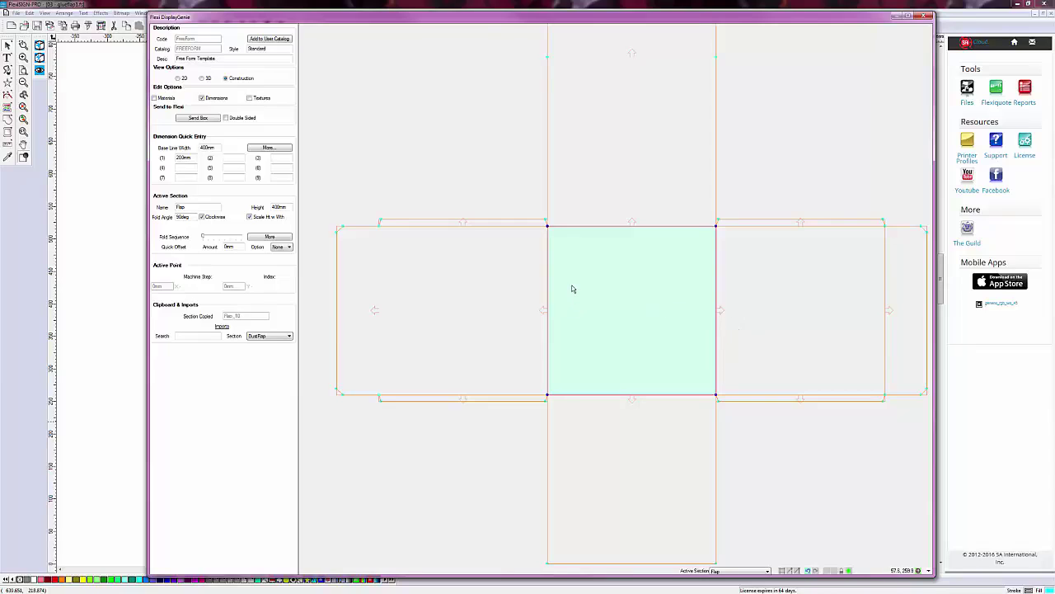
{"action": "scroll", "coordinate": [572, 289], "scroll_direction": "down", "scroll_amount": 1}
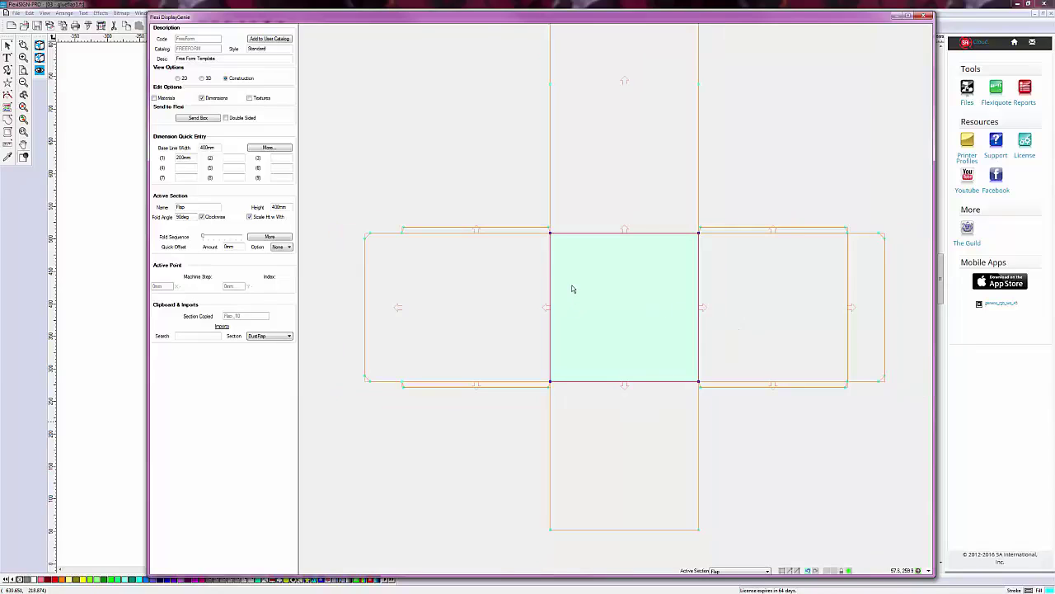
- Inspect the resized box in 3D, rotating it and setting the fold to 18 %
{"action": "left_click", "coordinate": [201, 77]}
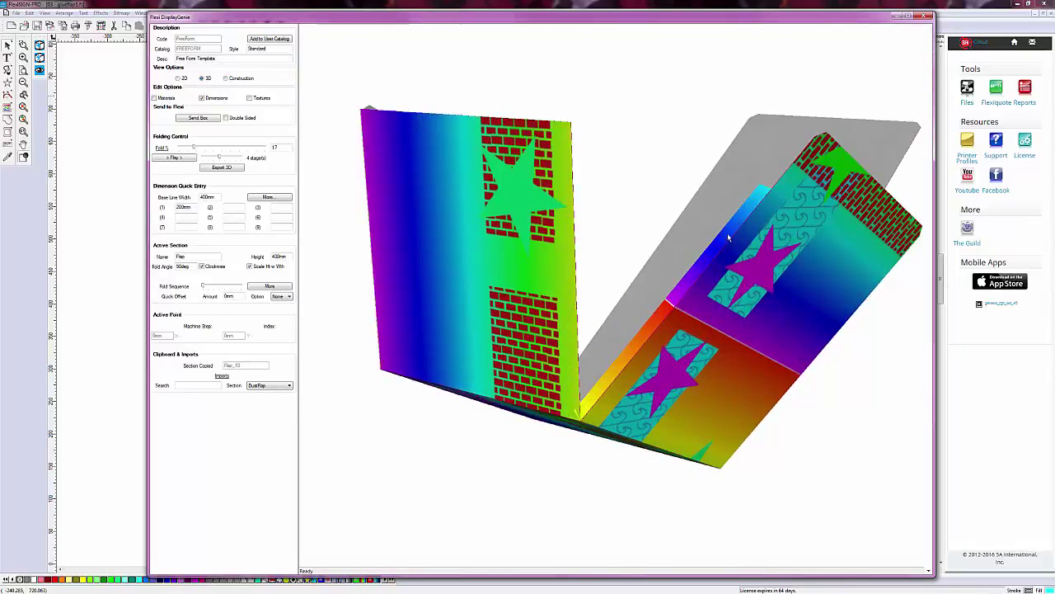
{"action": "left_click_drag", "start_coordinate": [728, 238], "coordinate": [666, 371]}
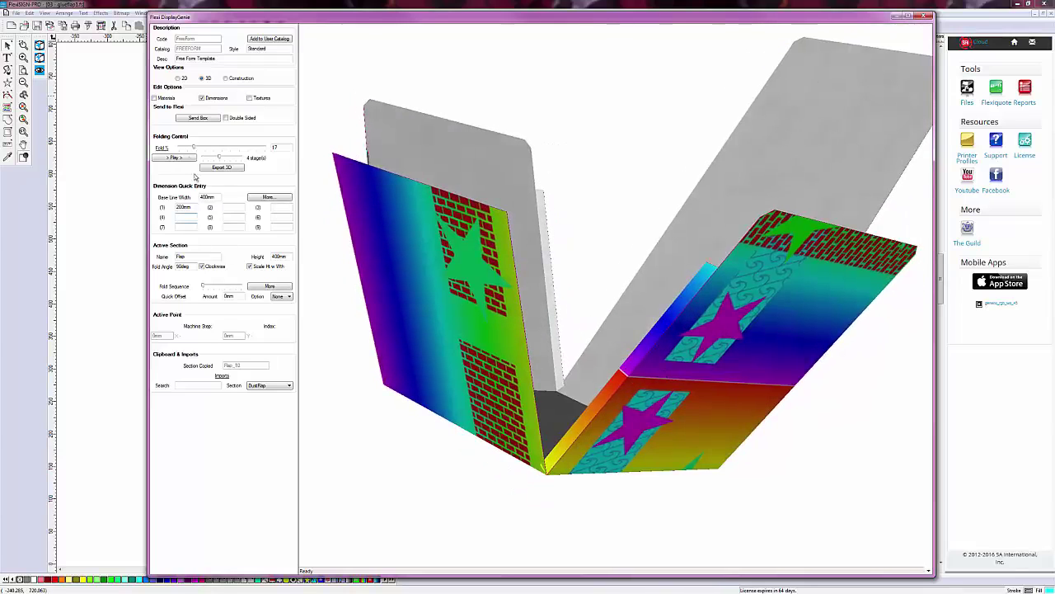
{"action": "mouse_move", "coordinate": [196, 148]}
{"action": "left_mouse_down"}
{"action": "mouse_move", "coordinate": [256, 150]}
{"action": "mouse_move", "coordinate": [195, 157]}
{"action": "left_mouse_up"}
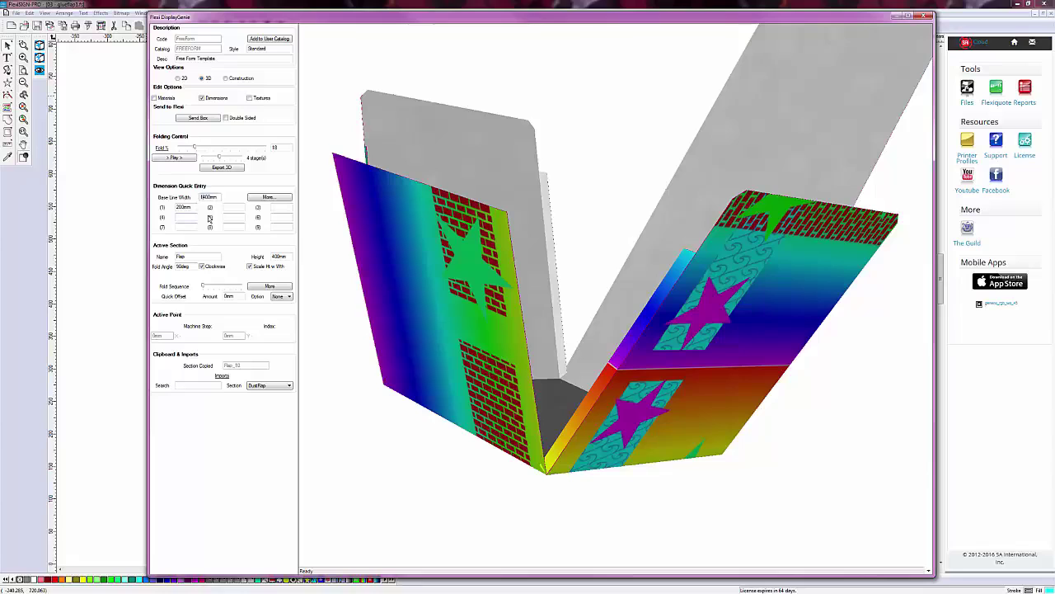
- Test the folded box with a base line width of 1400 mm, and set it back to 200 mm
{"action": "type", "text": "1"}
{"action": "scroll", "coordinate": [533, 224], "scroll_direction": "down", "scroll_amount": 5}
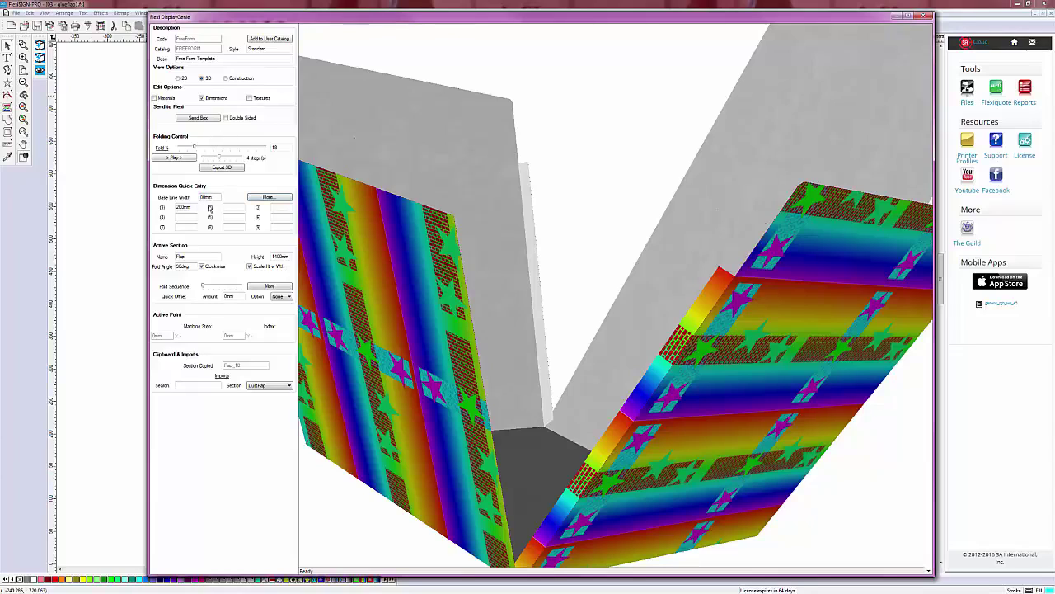
{"action": "key", "text": "Return"}
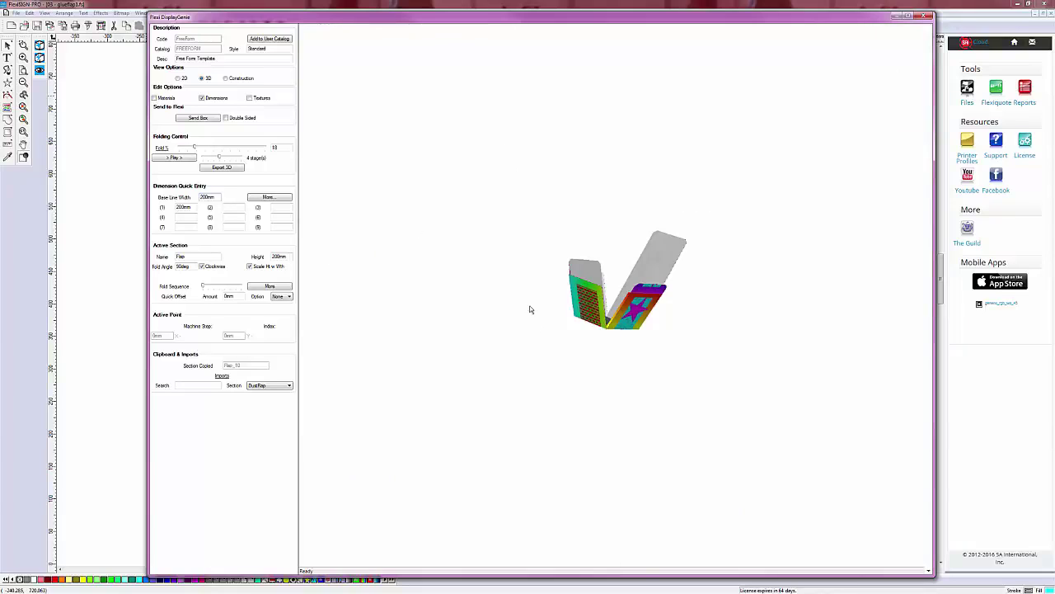
{"action": "scroll", "coordinate": [530, 309], "scroll_direction": "up", "scroll_amount": 5}
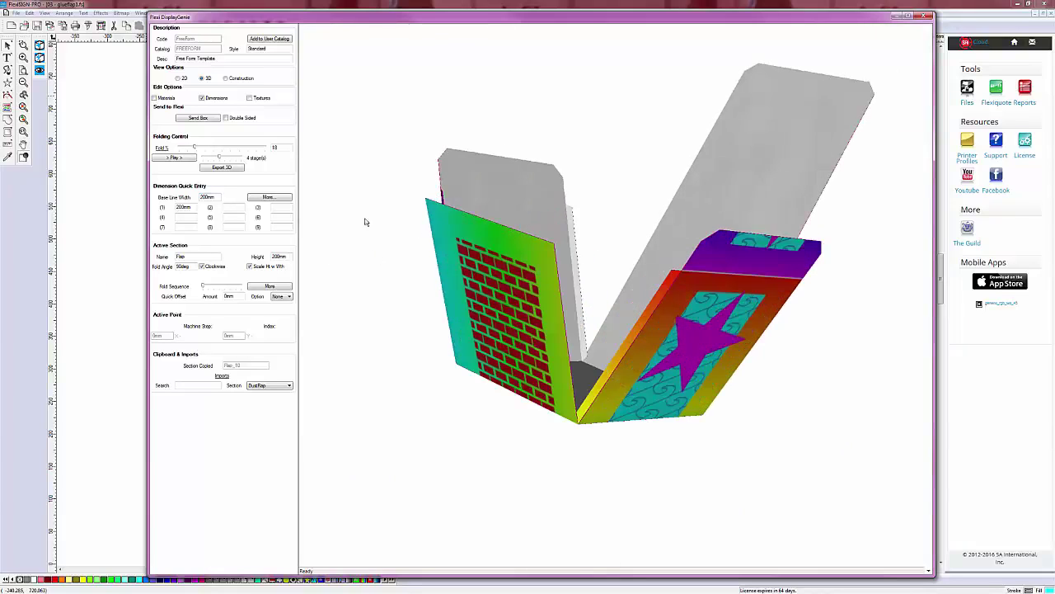
- In the construction view, select all points of end flap Flap_10 and set their horizontal stretch mode to Proportional
{"action": "left_click", "coordinate": [225, 79]}
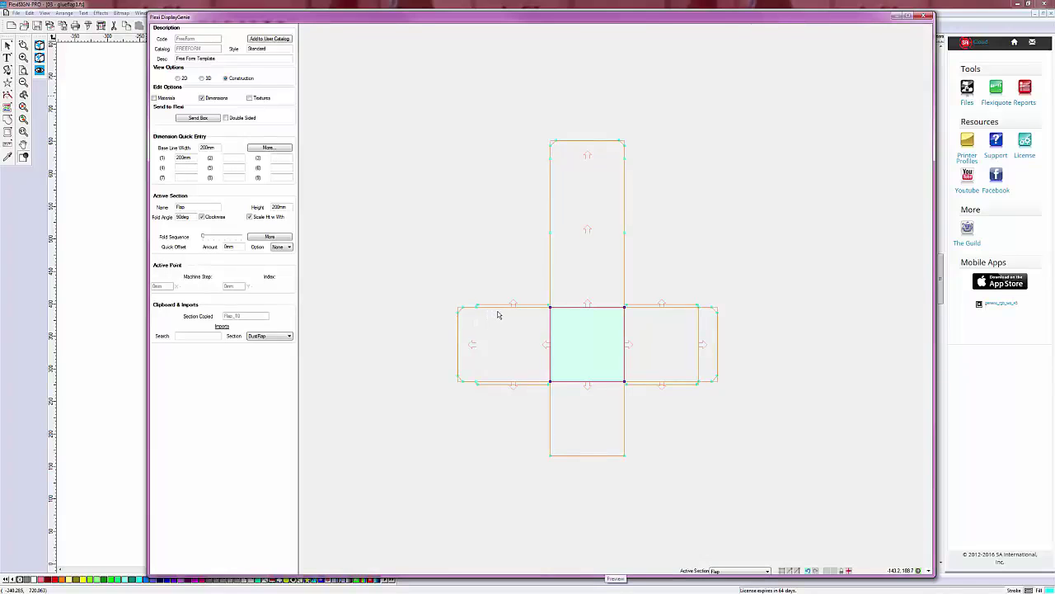
{"action": "left_click", "coordinate": [468, 338]}
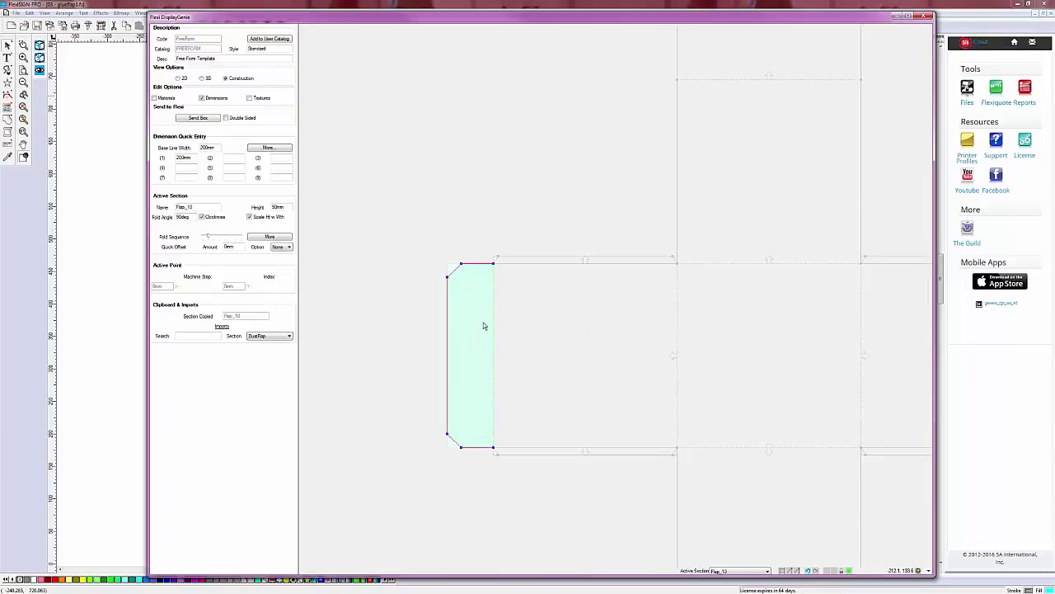
{"action": "left_click_drag", "start_coordinate": [428, 245], "coordinate": [507, 485]}
{"action": "right_click", "coordinate": [470, 333]}
{"action": "mouse_move", "coordinate": [514, 351]}
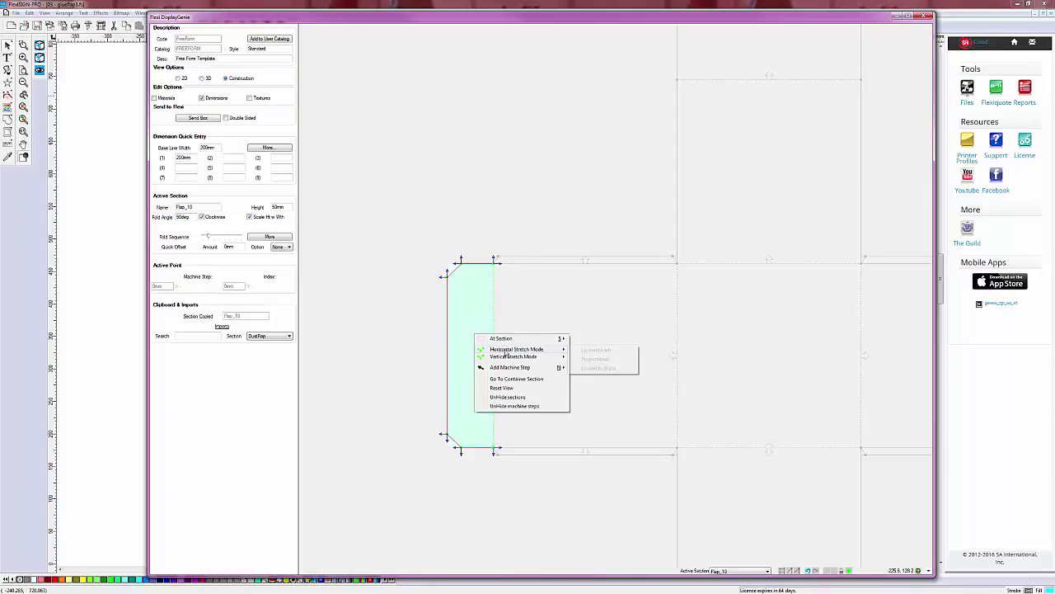
{"action": "left_click", "coordinate": [589, 360]}
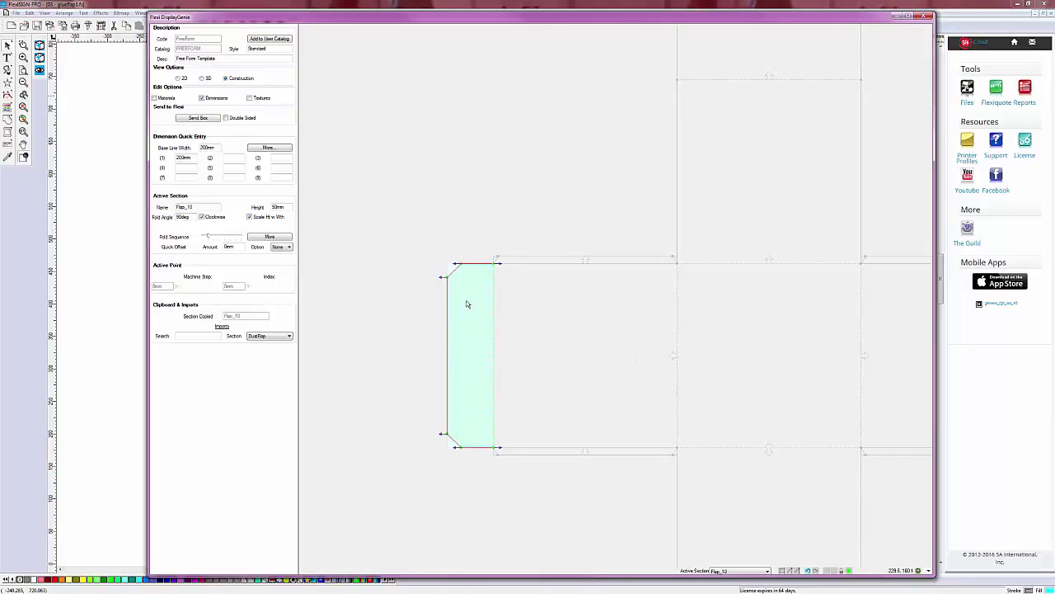
- Set the vertical stretch mode of all selected points of end flap Flap_10 to Proportional
{"action": "right_click", "coordinate": [468, 305]}
{"action": "mouse_move", "coordinate": [510, 328]}
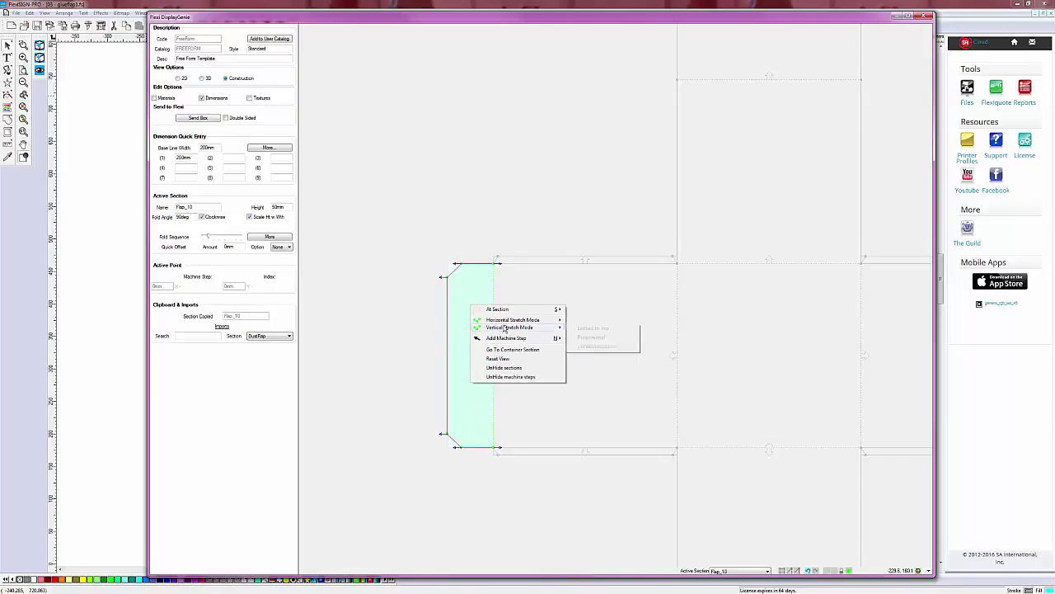
{"action": "left_click", "coordinate": [584, 339]}
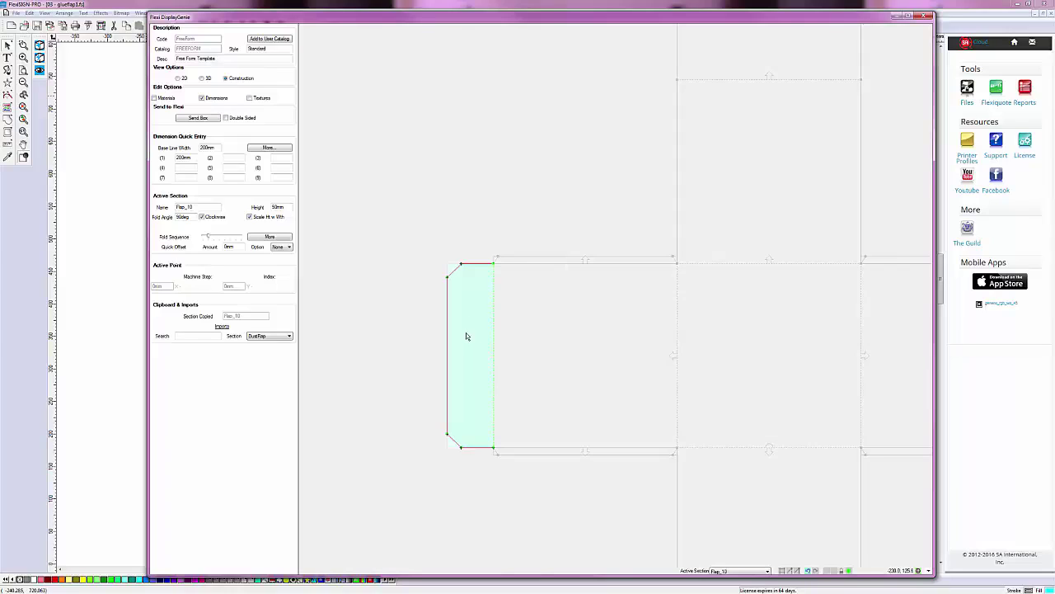
- Select the left-end points of glue flap Flap_6 and set their horizontal and vertical stretch modes to Proportional
{"action": "left_click", "coordinate": [582, 264]}
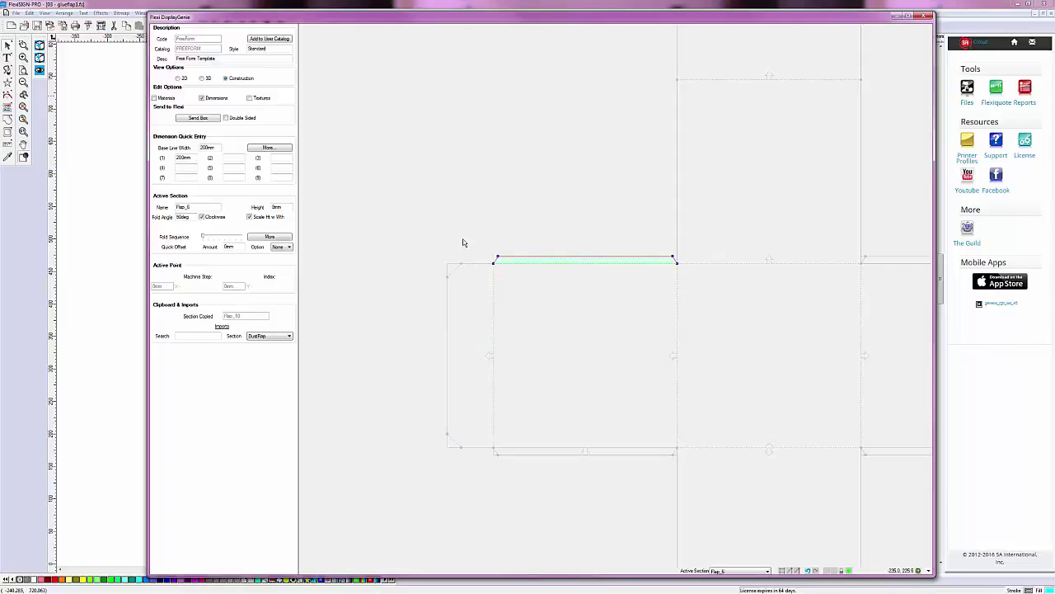
{"action": "left_click_drag", "start_coordinate": [476, 238], "coordinate": [517, 290]}
{"action": "left_click_drag", "start_coordinate": [654, 232], "coordinate": [702, 283]}
{"action": "left_click_drag", "start_coordinate": [478, 244], "coordinate": [515, 285]}
{"action": "right_click", "coordinate": [575, 263]}
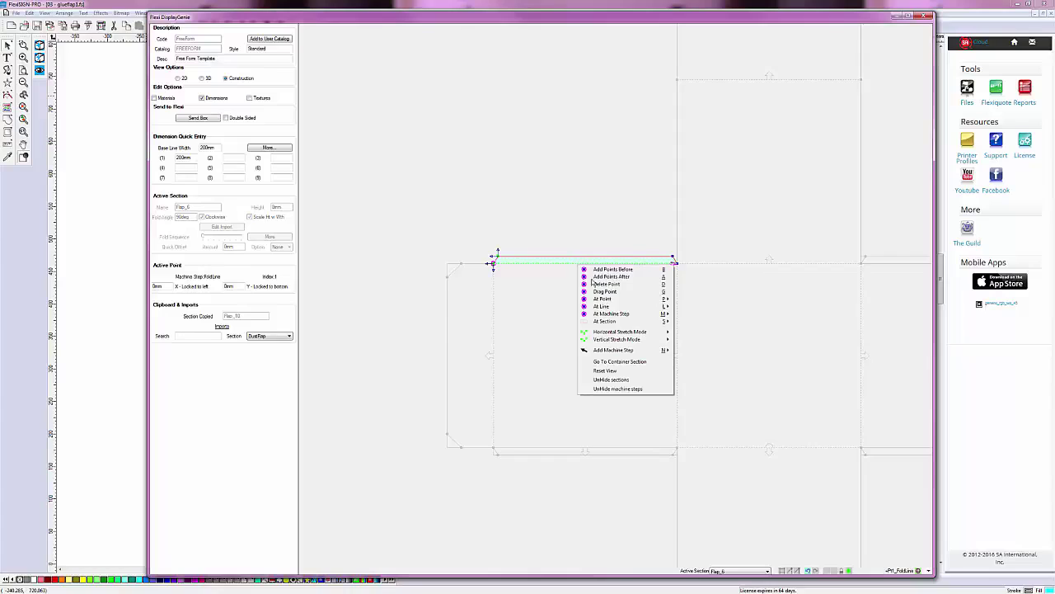
{"action": "mouse_move", "coordinate": [624, 333]}
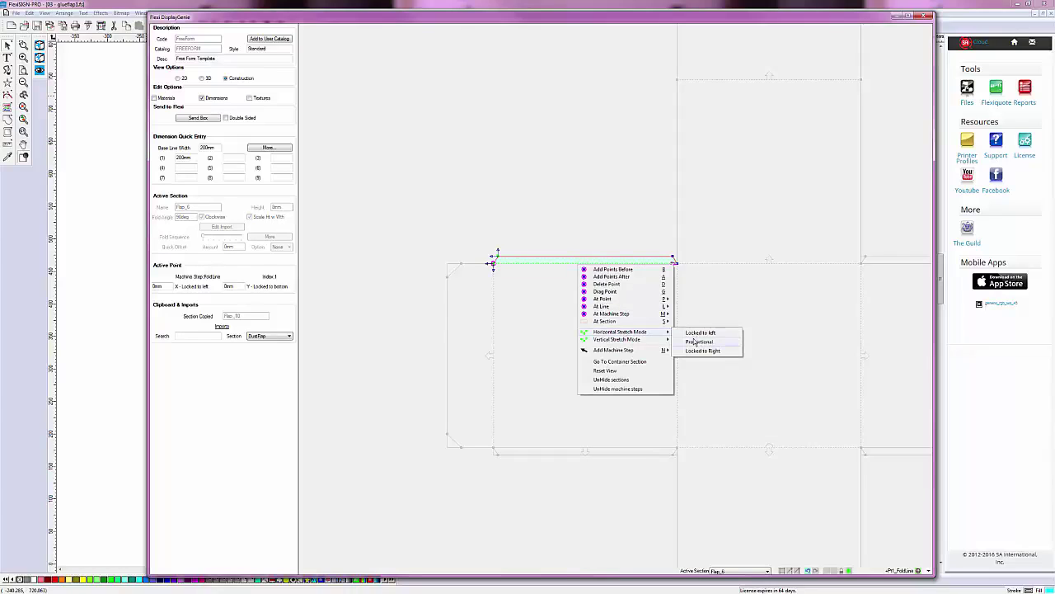
{"action": "left_click", "coordinate": [694, 341]}
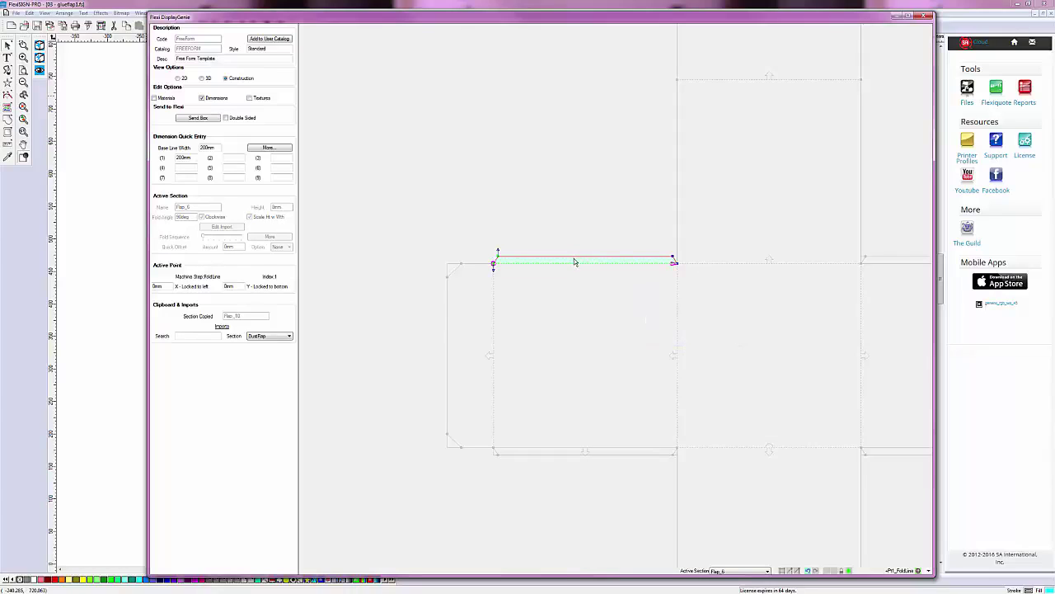
{"action": "right_click", "coordinate": [573, 258]}
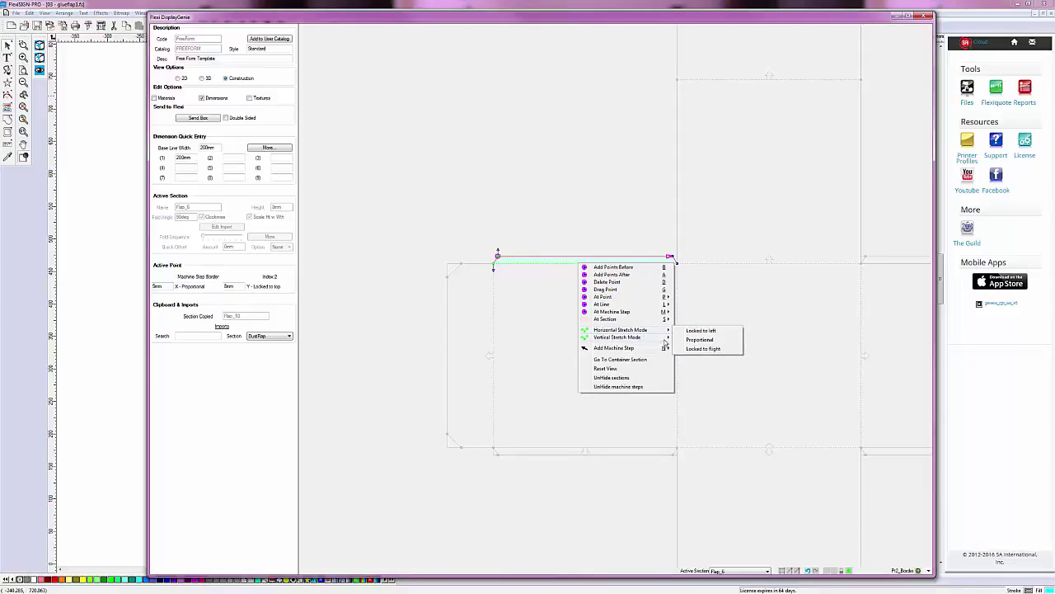
{"action": "mouse_move", "coordinate": [651, 345]}
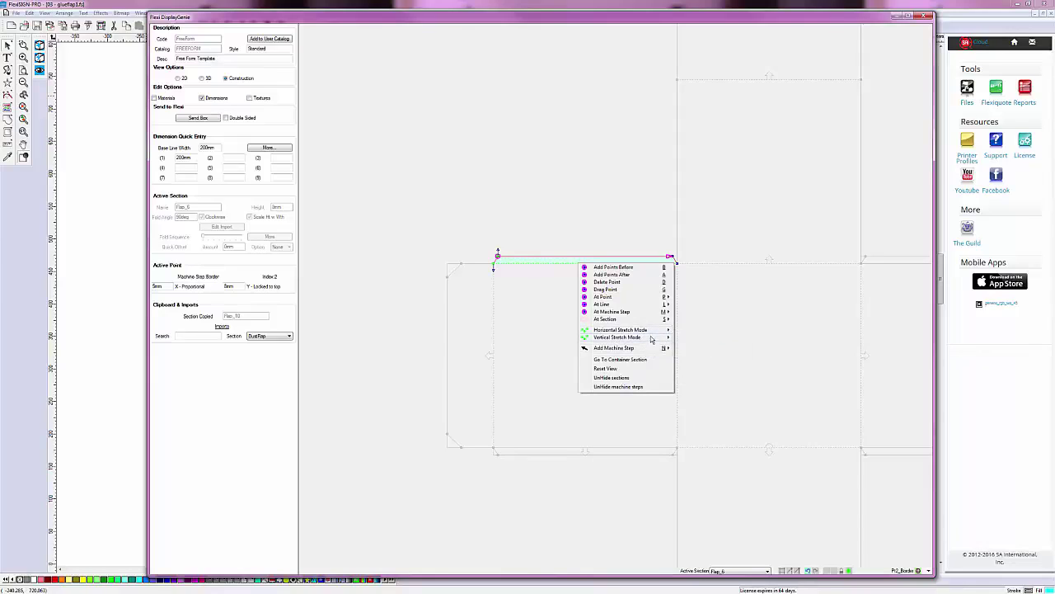
{"action": "left_click", "coordinate": [693, 349]}
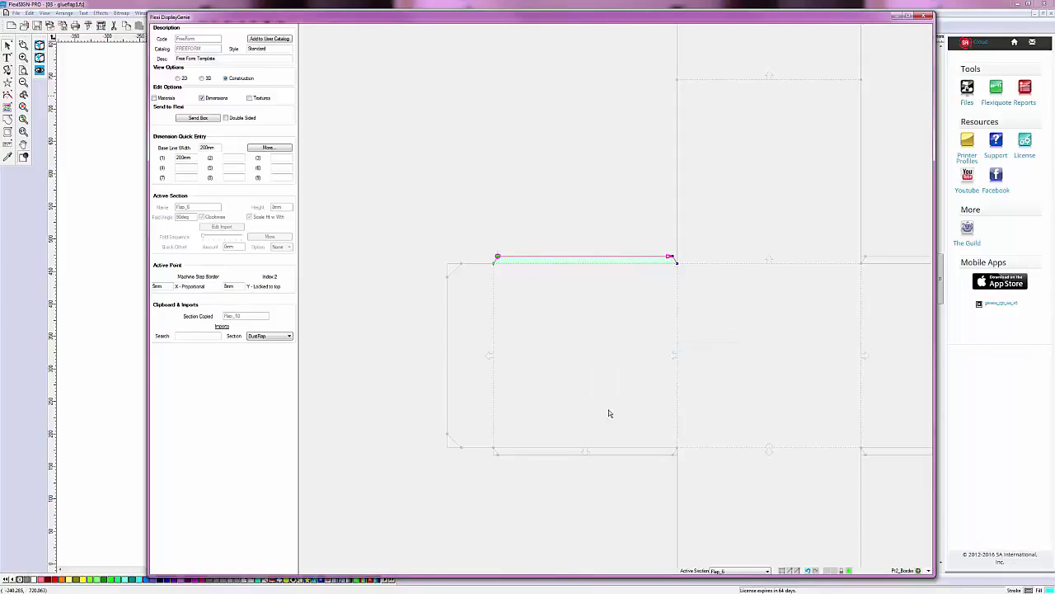
- Select all points of glue flap Flap_7 and set their horizontal and vertical stretch modes to Proportional
{"action": "left_click", "coordinate": [563, 452]}
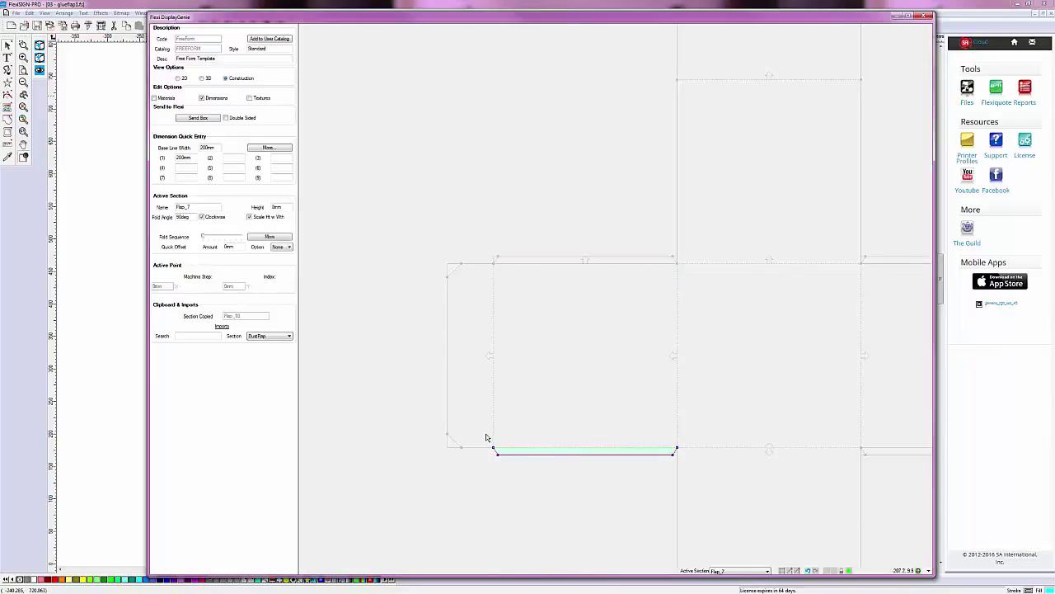
{"action": "left_click_drag", "start_coordinate": [483, 430], "coordinate": [705, 465]}
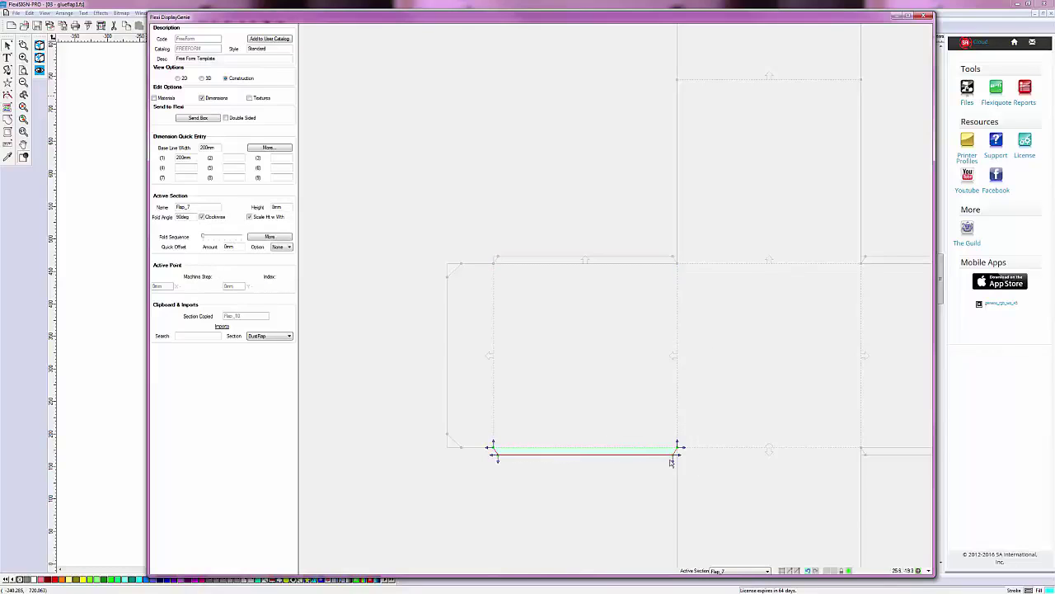
{"action": "right_click", "coordinate": [620, 456]}
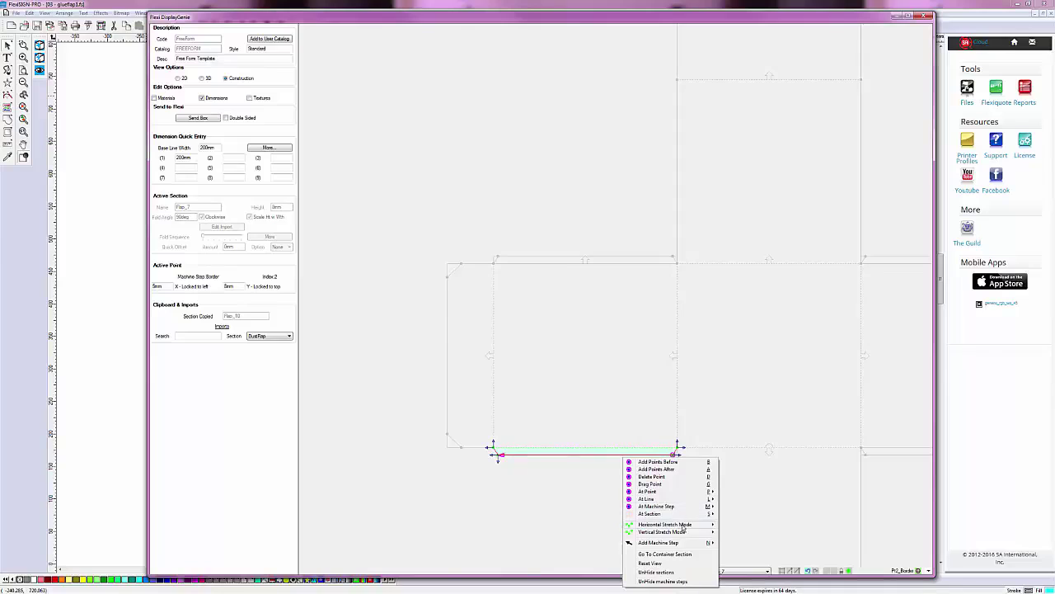
{"action": "left_click", "coordinate": [738, 534]}
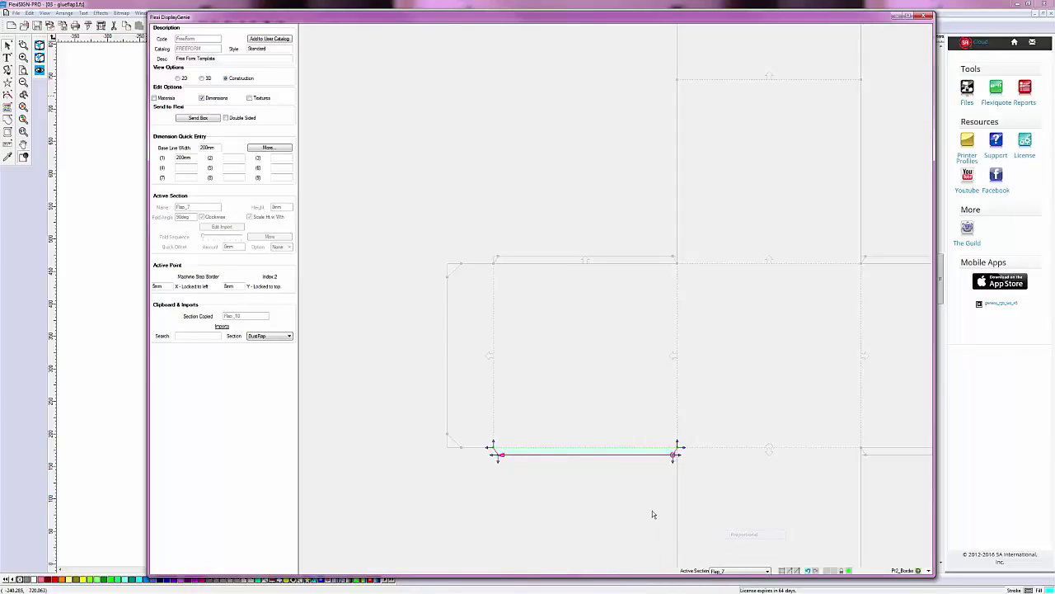
{"action": "right_click", "coordinate": [576, 456]}
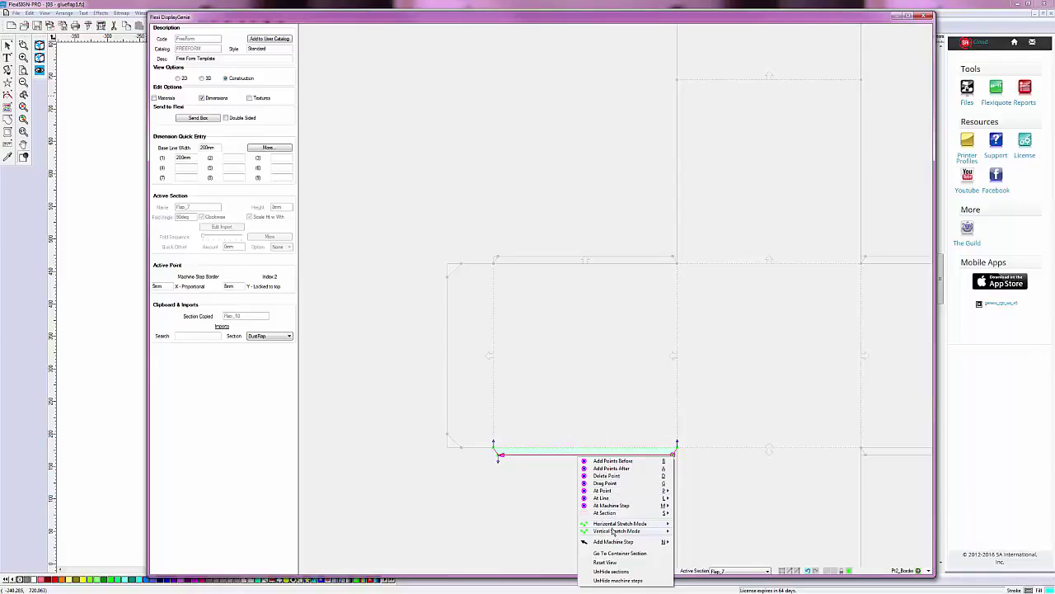
{"action": "mouse_move", "coordinate": [635, 531]}
{"action": "left_click", "coordinate": [689, 541]}
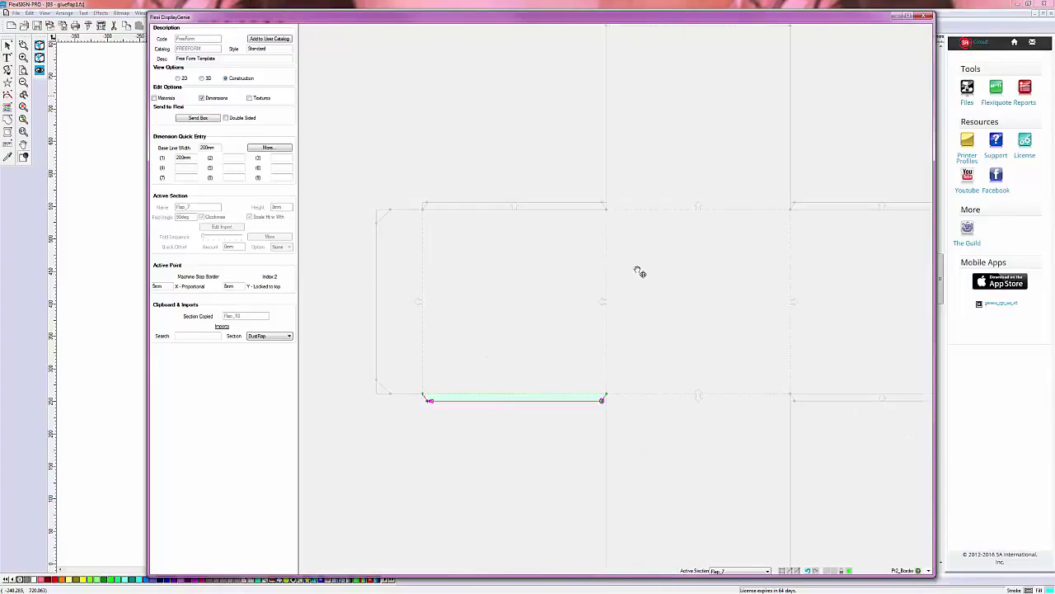
- Select all points of Flap_8, the glue flap on the right panel's upper edge, and set both stretch modes to Proportional
{"action": "right_click", "coordinate": [519, 341]}
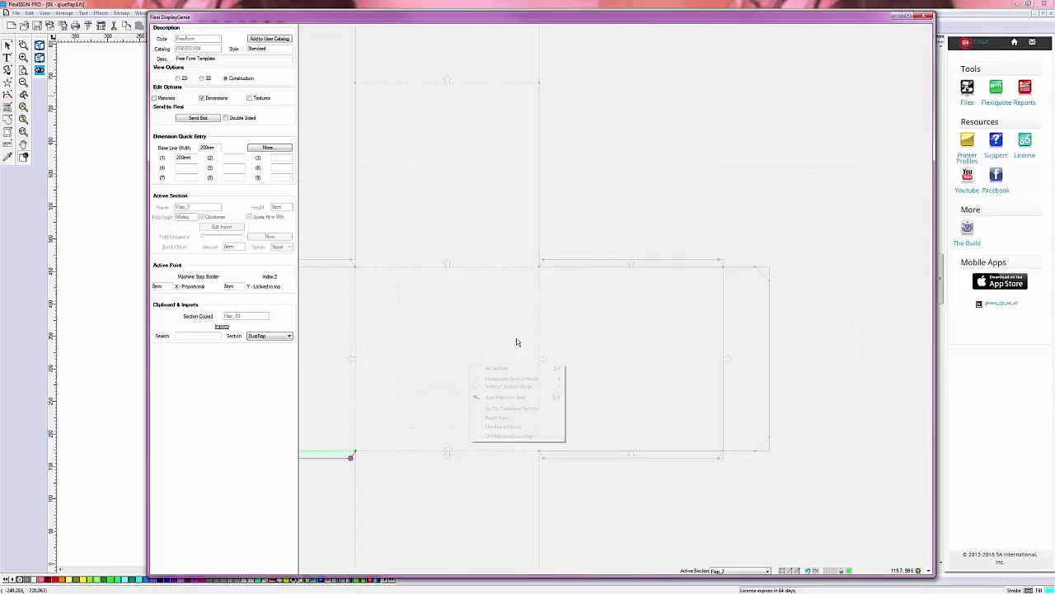
{"action": "left_click", "coordinate": [619, 263]}
{"action": "left_click", "coordinate": [620, 263]}
{"action": "right_click", "coordinate": [622, 264]}
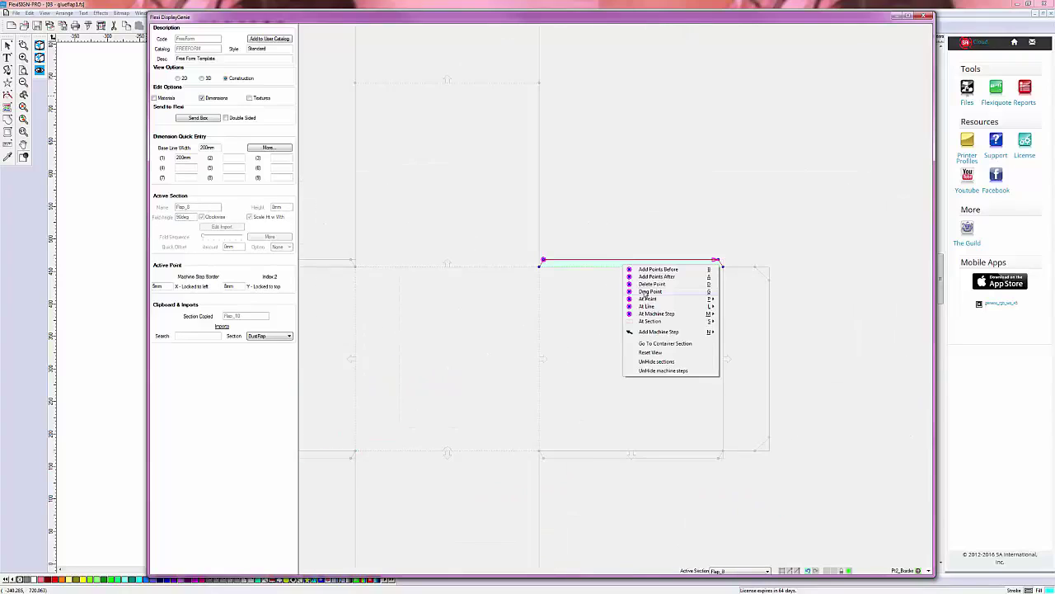
{"action": "left_click", "coordinate": [527, 242]}
{"action": "left_click_drag", "start_coordinate": [525, 241], "coordinate": [752, 305]}
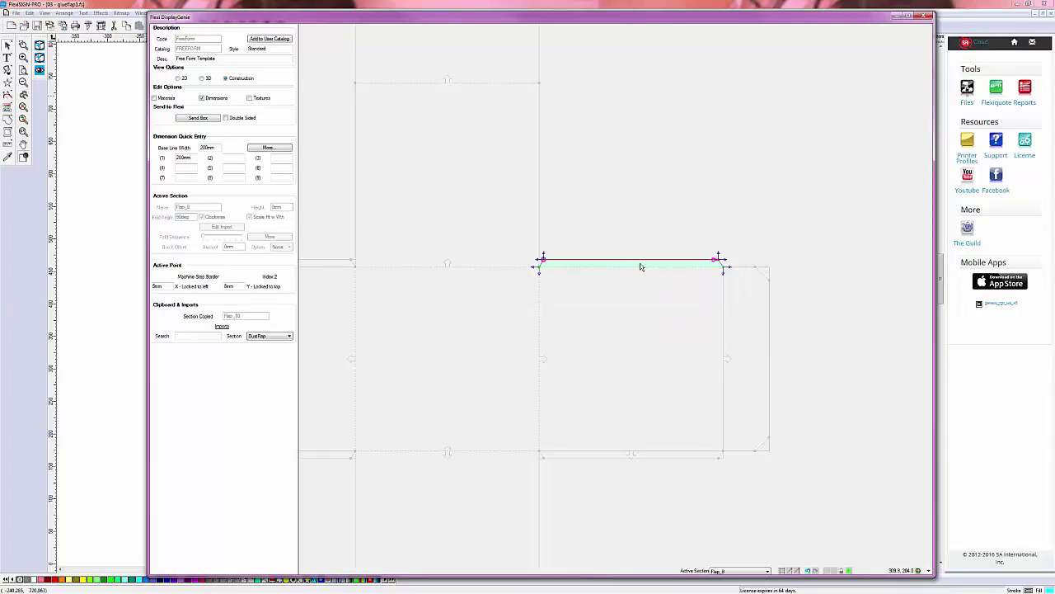
{"action": "right_click", "coordinate": [640, 266]}
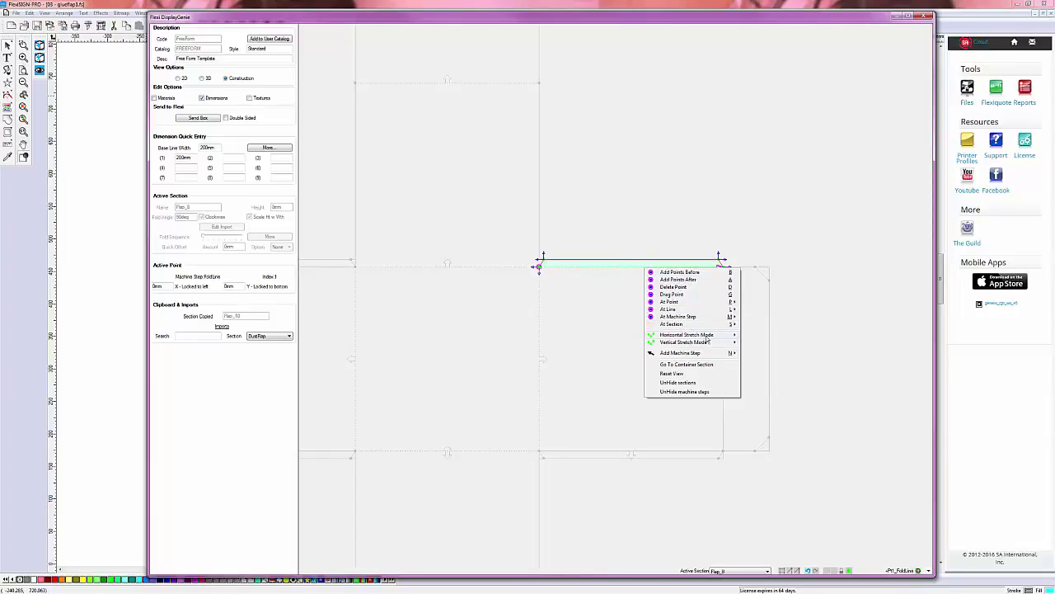
{"action": "mouse_move", "coordinate": [726, 335]}
{"action": "left_click", "coordinate": [756, 347]}
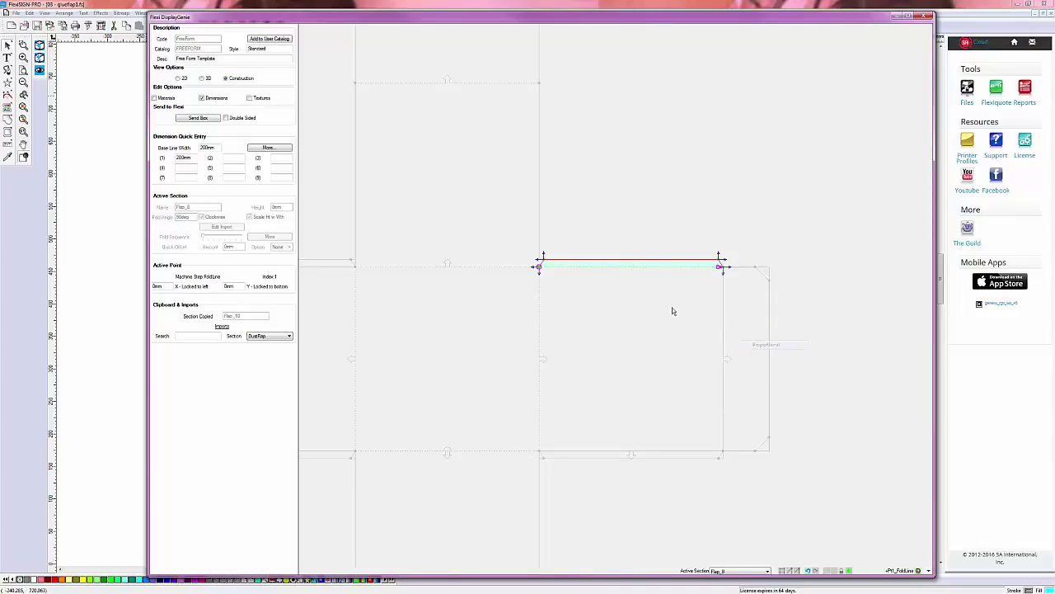
{"action": "right_click", "coordinate": [631, 267]}
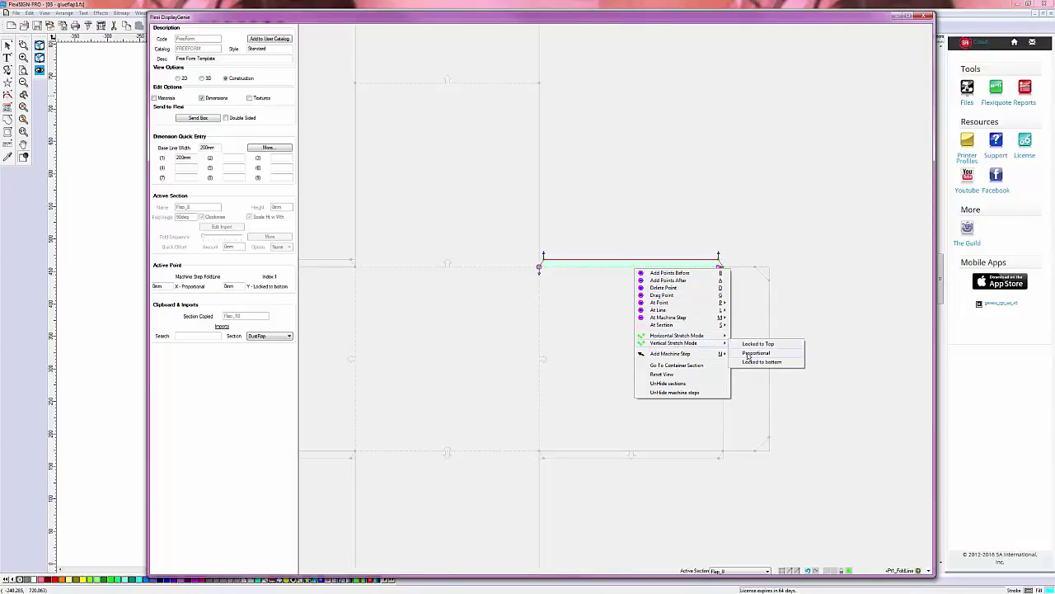
{"action": "left_click", "coordinate": [750, 353]}
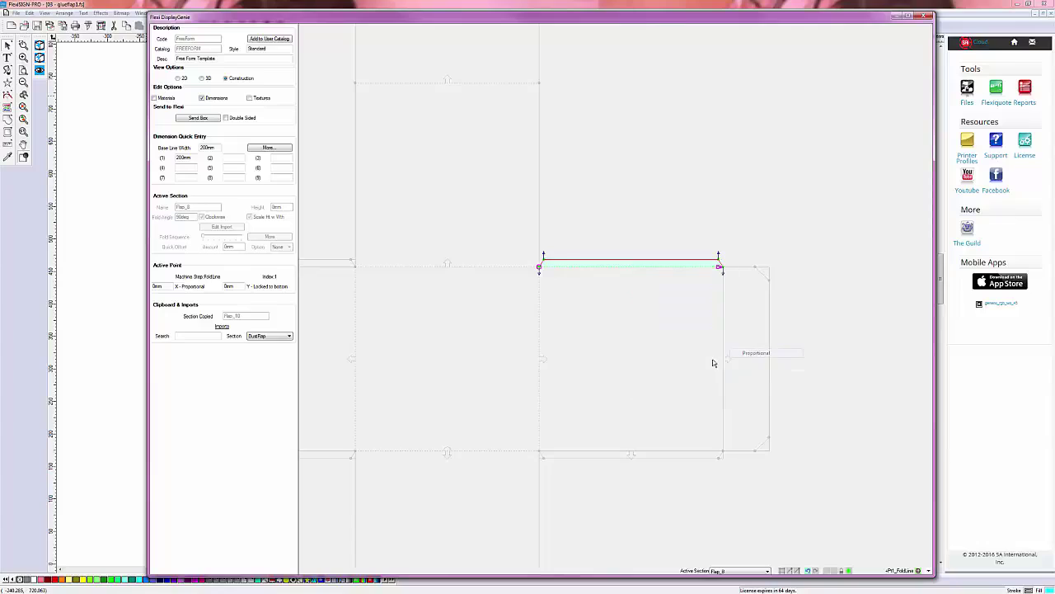
- Select all points of Flap_9 on the right panel's lower edge and set their horizontal and vertical stretch modes to Proportional
{"action": "left_click", "coordinate": [645, 460]}
{"action": "left_click_drag", "start_coordinate": [506, 420], "coordinate": [711, 469]}
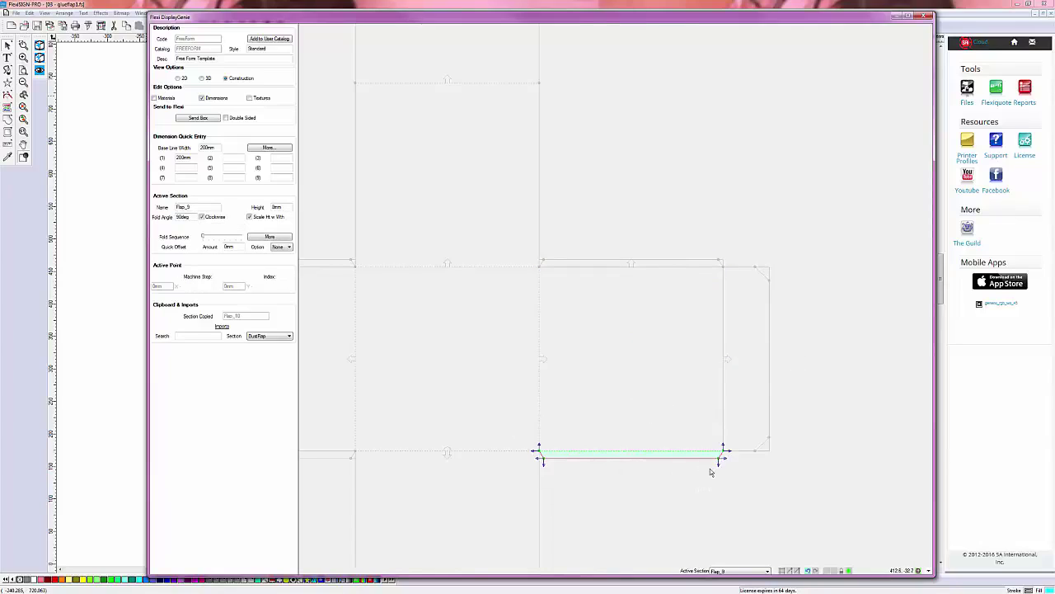
{"action": "right_click", "coordinate": [666, 462]}
{"action": "mouse_move", "coordinate": [733, 532]}
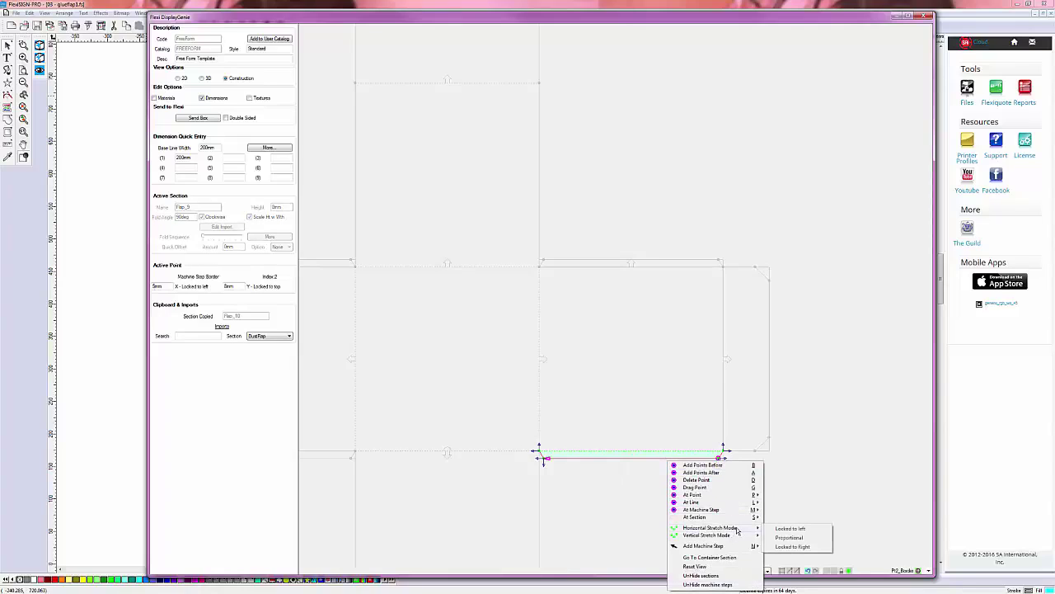
{"action": "left_click", "coordinate": [782, 528]}
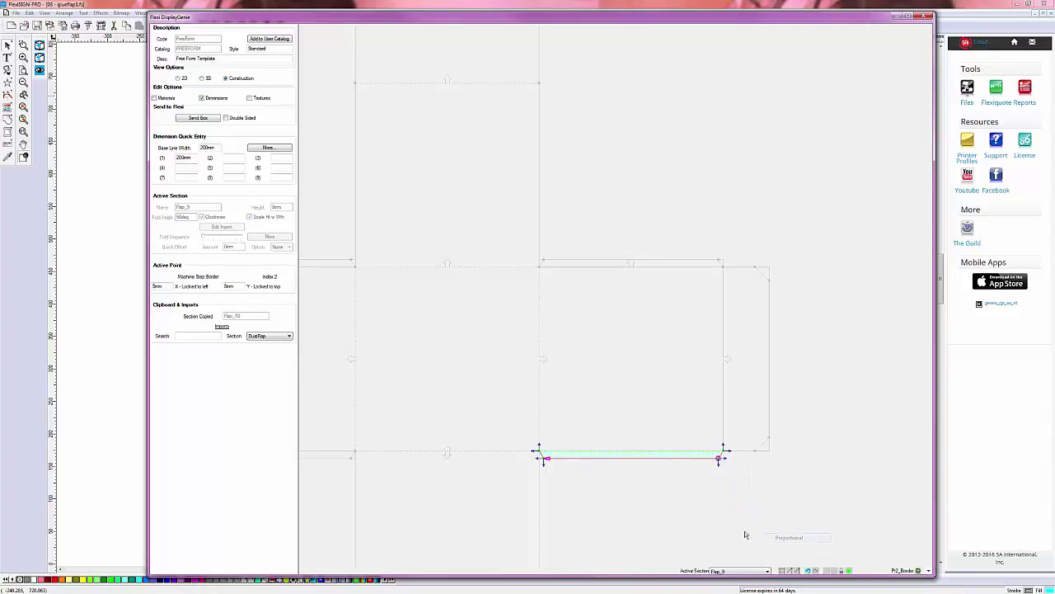
{"action": "right_click", "coordinate": [666, 459]}
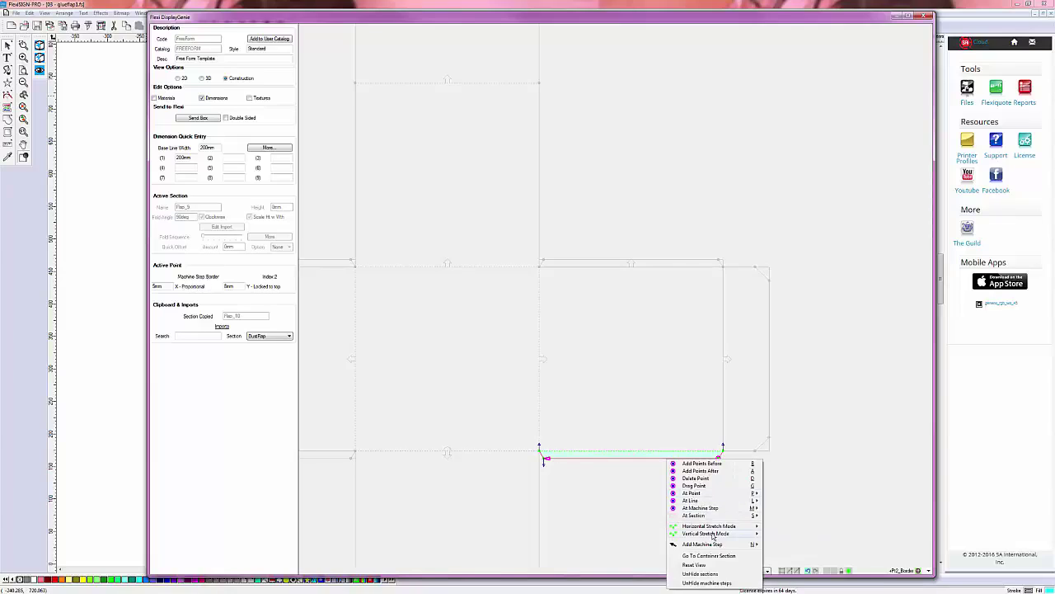
{"action": "left_click", "coordinate": [777, 544]}
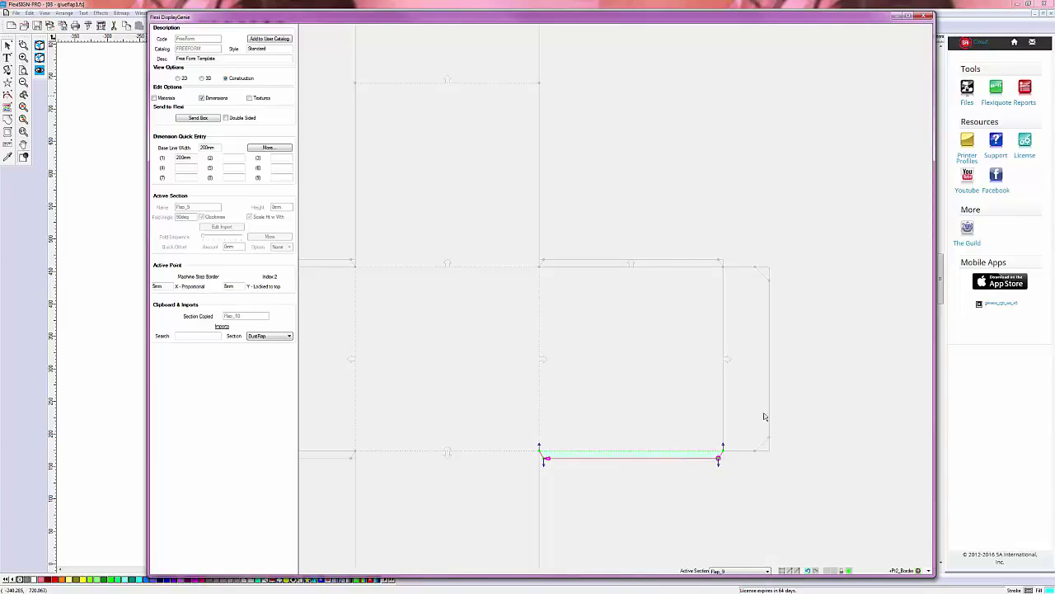
- Select all points of end flap Flap_11 and set their horizontal and vertical stretch modes to Proportional
{"action": "left_click", "coordinate": [739, 345]}
{"action": "left_click_drag", "start_coordinate": [691, 240], "coordinate": [807, 478]}
{"action": "right_click", "coordinate": [746, 369]}
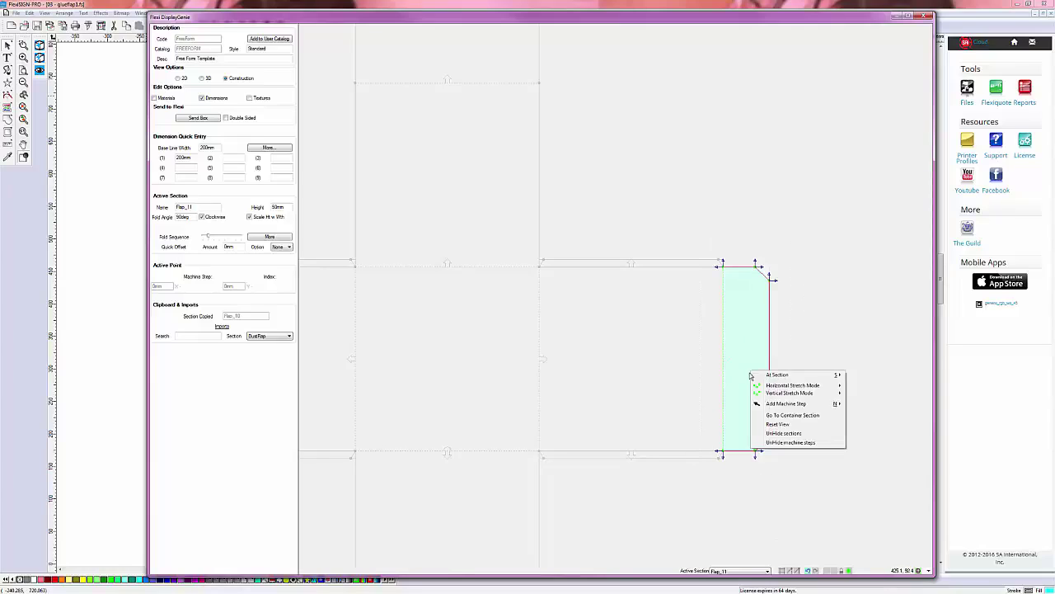
{"action": "mouse_move", "coordinate": [808, 386]}
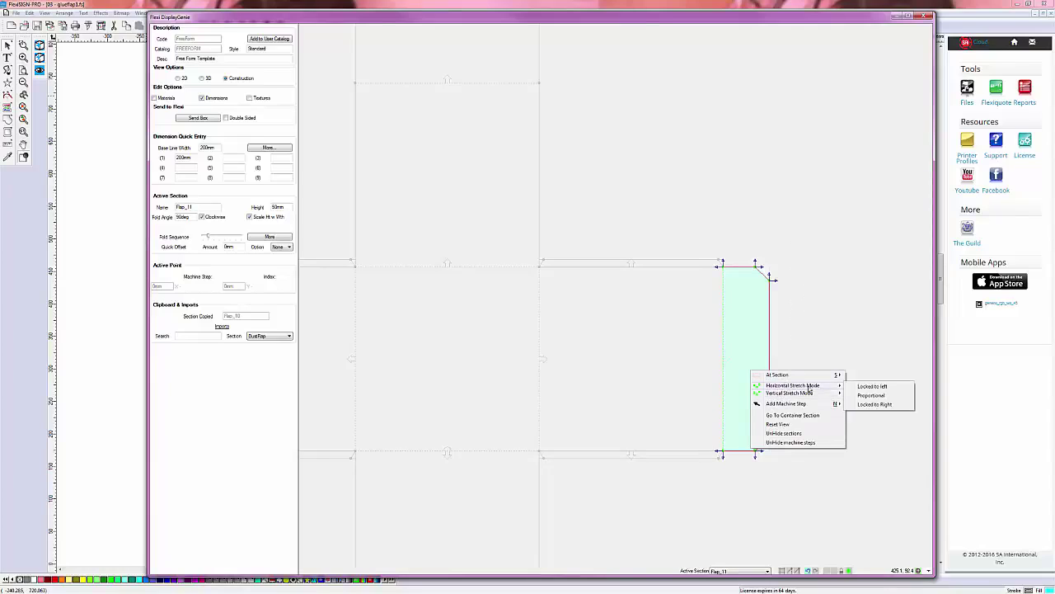
{"action": "left_click", "coordinate": [871, 395]}
{"action": "right_click", "coordinate": [759, 345]}
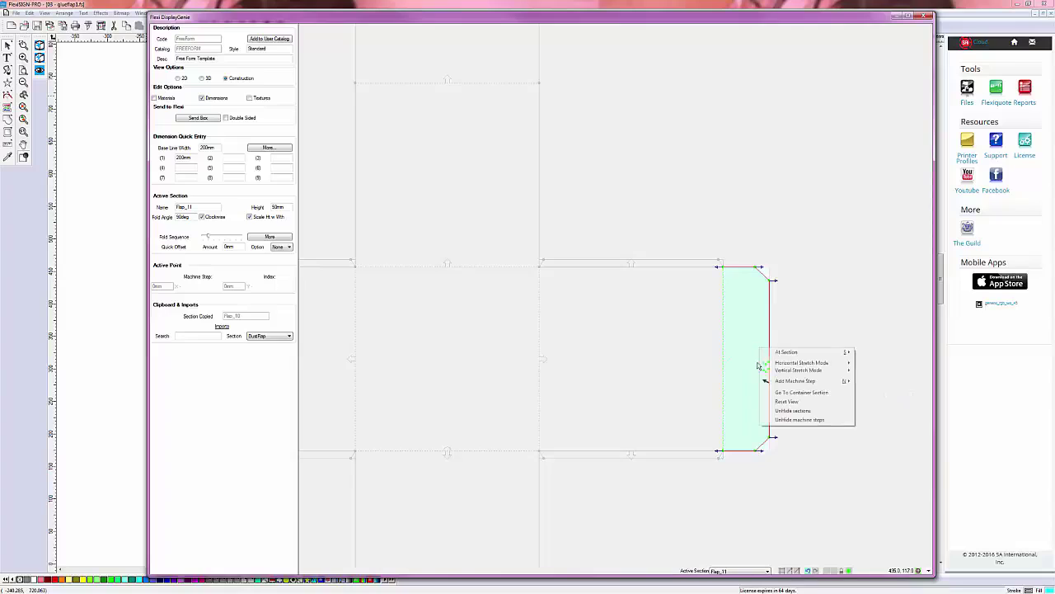
{"action": "mouse_move", "coordinate": [812, 371]}
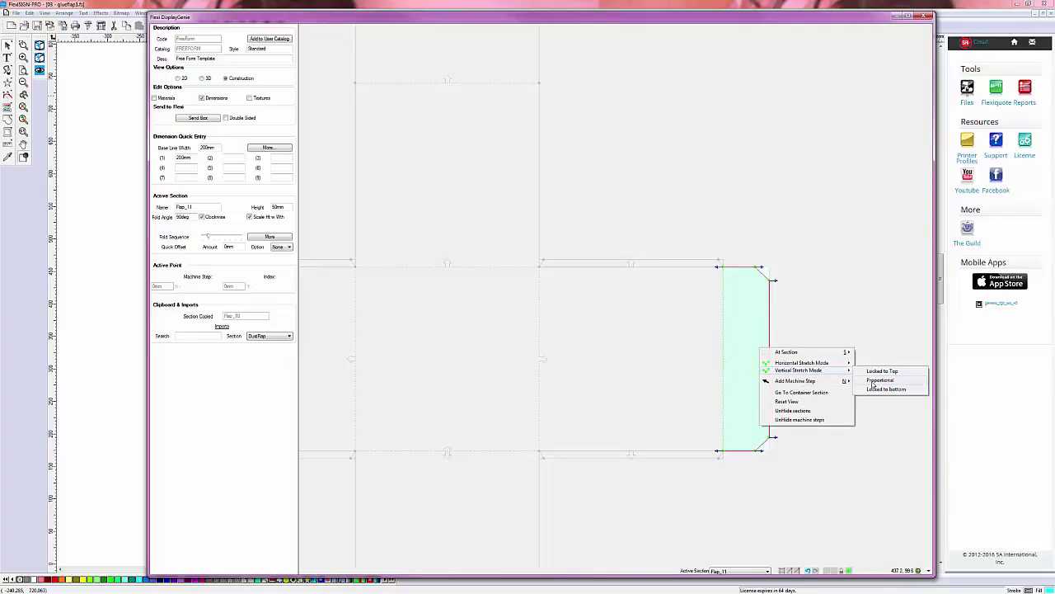
{"action": "left_click", "coordinate": [874, 379]}
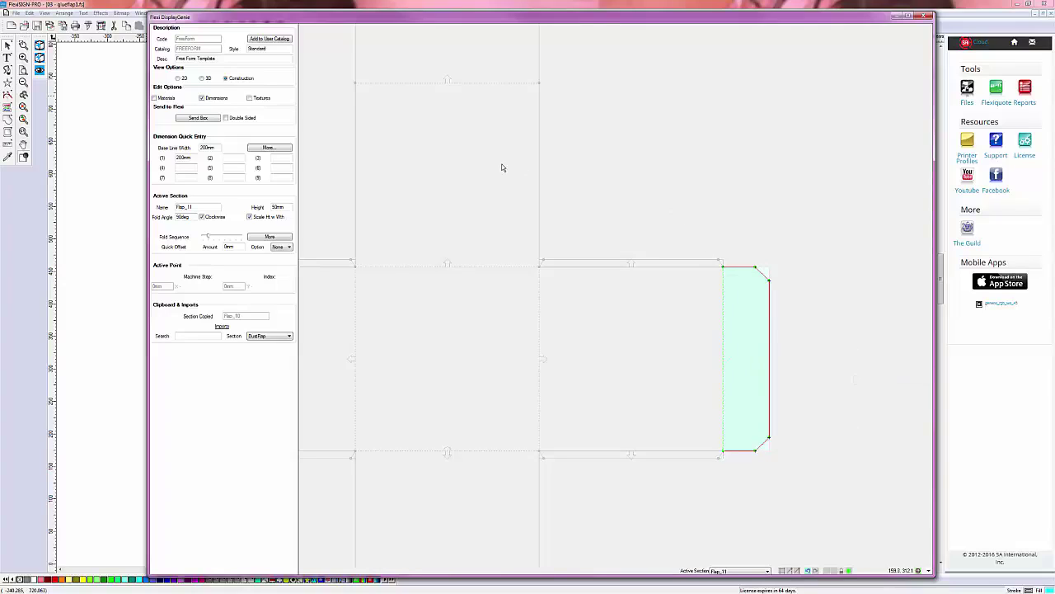
- Select all points of Flap_12, the end flap above the upper panel, and set both stretch modes to Proportional
{"action": "left_click_drag", "start_coordinate": [514, 198], "coordinate": [583, 493]}
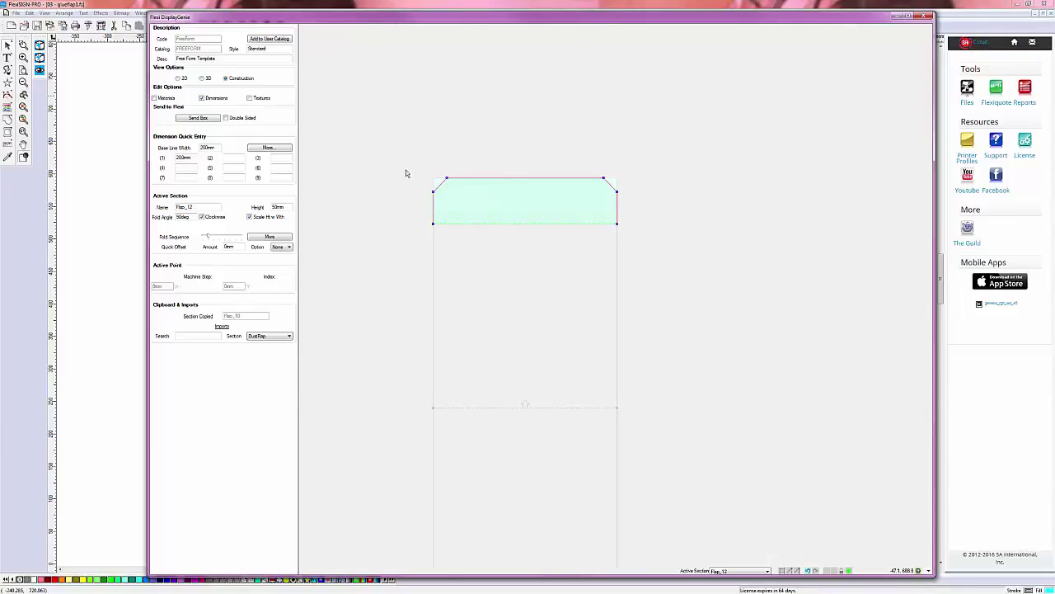
{"action": "left_click_drag", "start_coordinate": [390, 141], "coordinate": [632, 239]}
{"action": "right_click", "coordinate": [545, 199]}
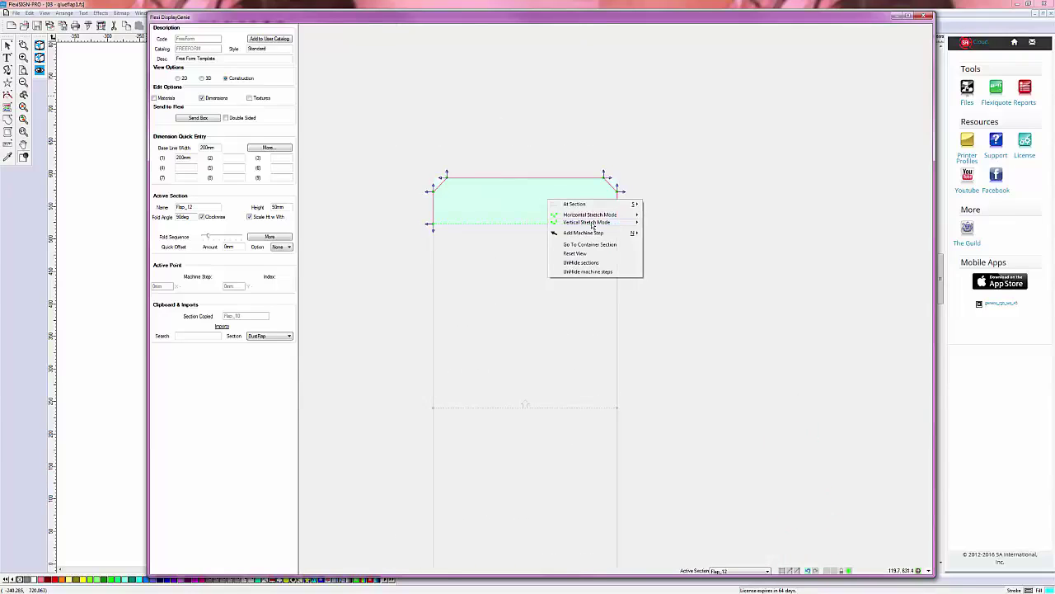
{"action": "mouse_move", "coordinate": [604, 223]}
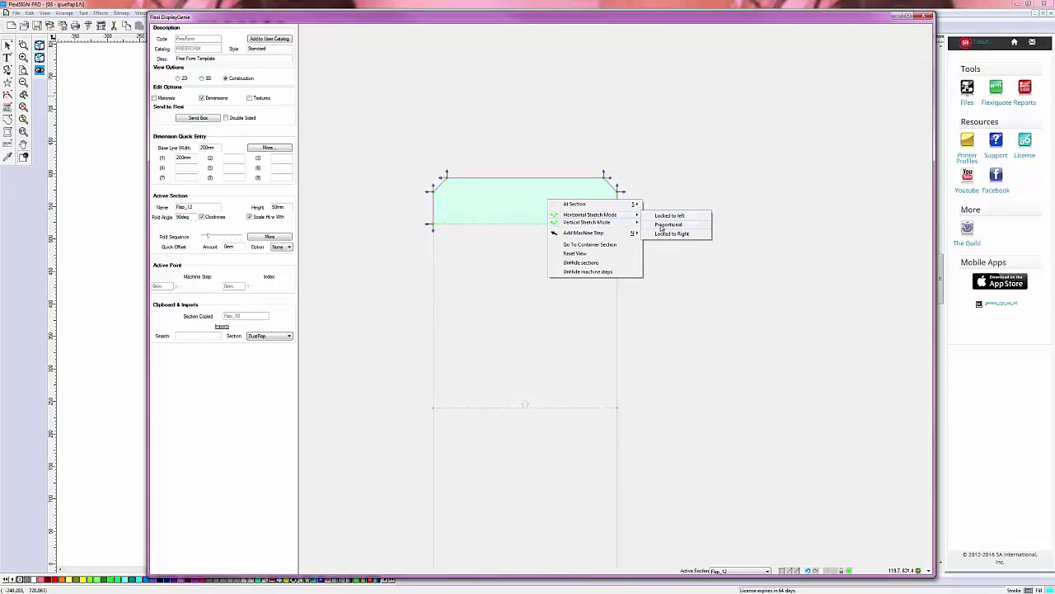
{"action": "left_click", "coordinate": [670, 222]}
{"action": "right_click", "coordinate": [546, 212]}
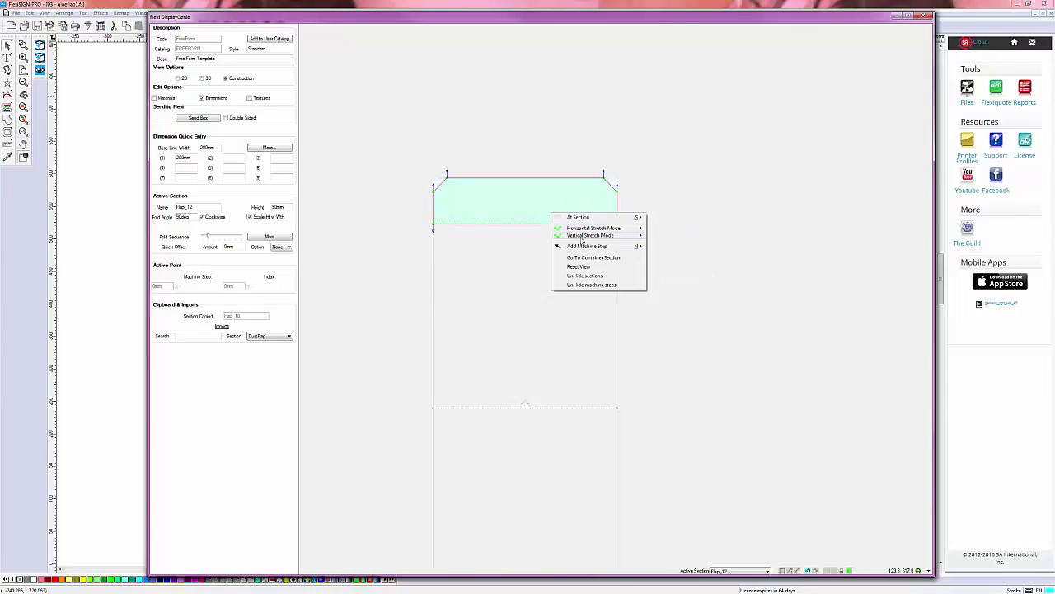
{"action": "mouse_move", "coordinate": [583, 237]}
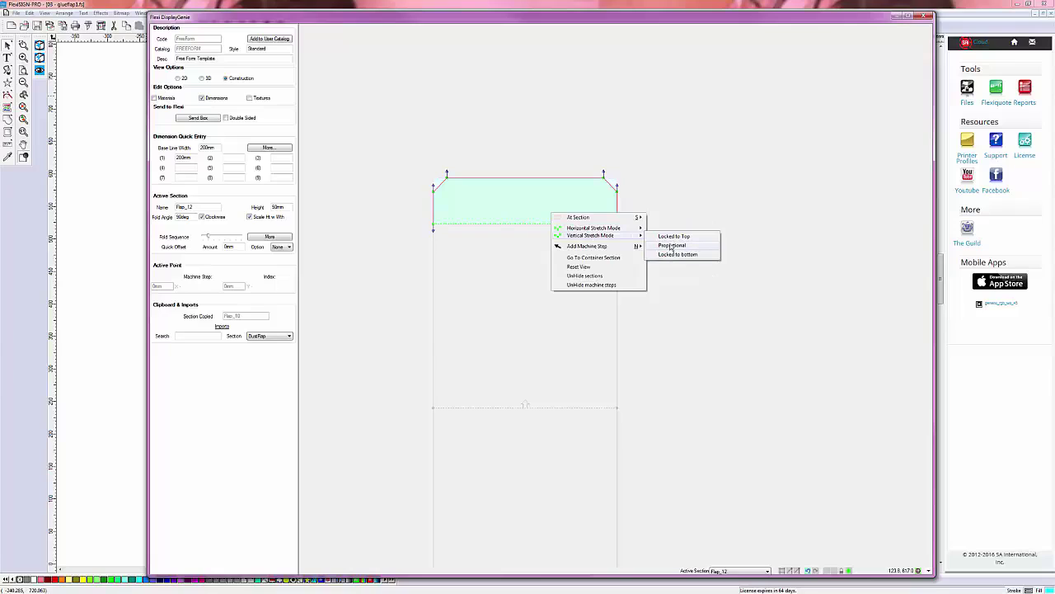
{"action": "left_click", "coordinate": [671, 250]}
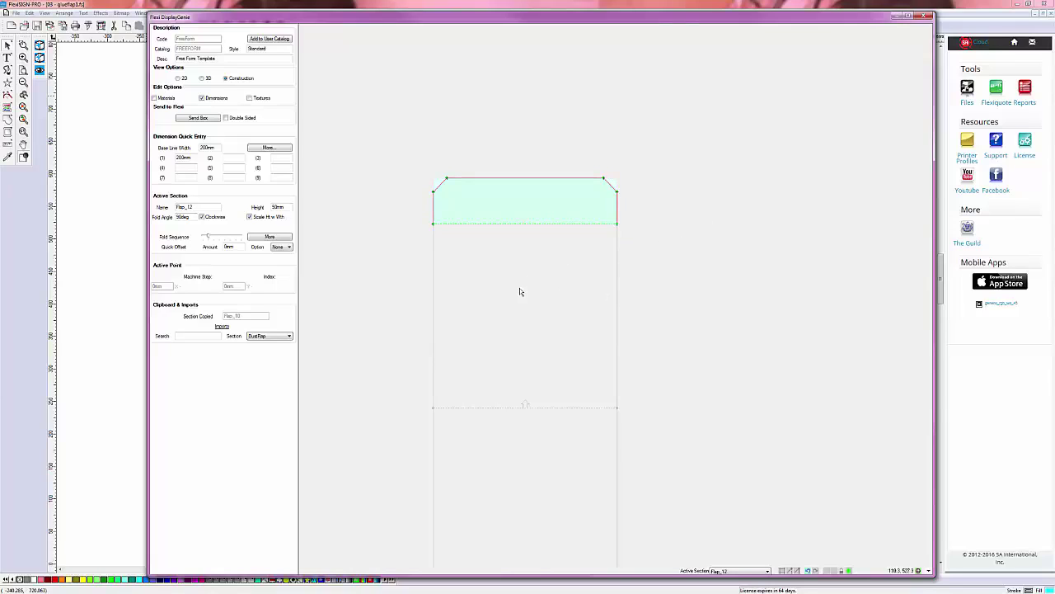
- Set the base line width to 400 mm and check how the panels and glue flaps scale in the construction view
{"action": "scroll", "coordinate": [387, 288], "scroll_direction": "down", "scroll_amount": 5}
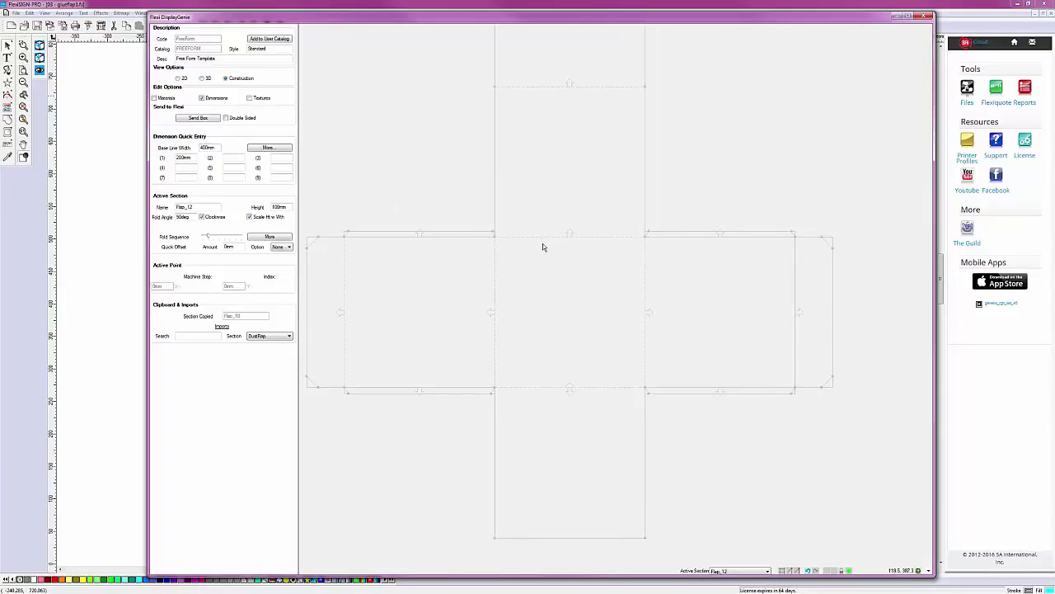
{"action": "scroll", "coordinate": [544, 248], "scroll_direction": "down", "scroll_amount": 1}
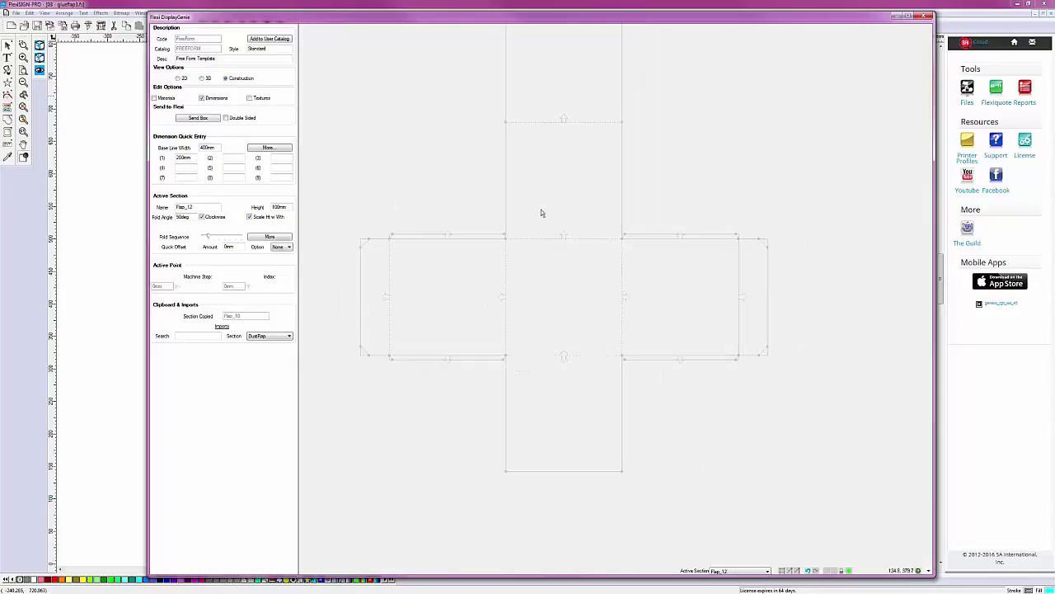
{"action": "scroll", "coordinate": [541, 245], "scroll_direction": "down", "scroll_amount": 1}
{"action": "left_click_drag", "start_coordinate": [541, 245], "coordinate": [566, 339]}
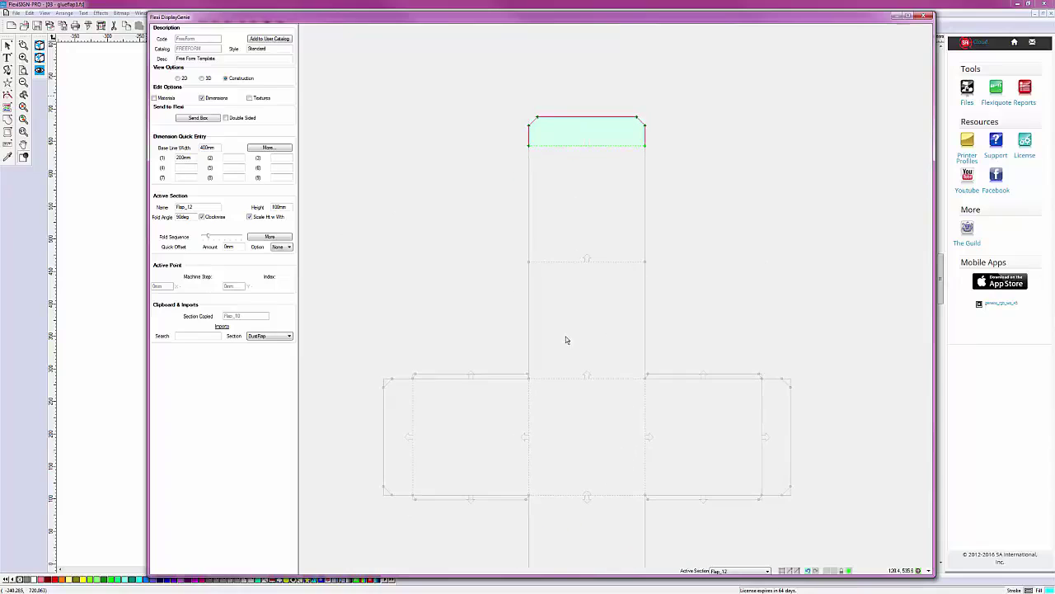
- Display the template in 3D, inspect the partly folded glue flaps, and set the base line width to 1400 mm
{"action": "left_click", "coordinate": [201, 79]}
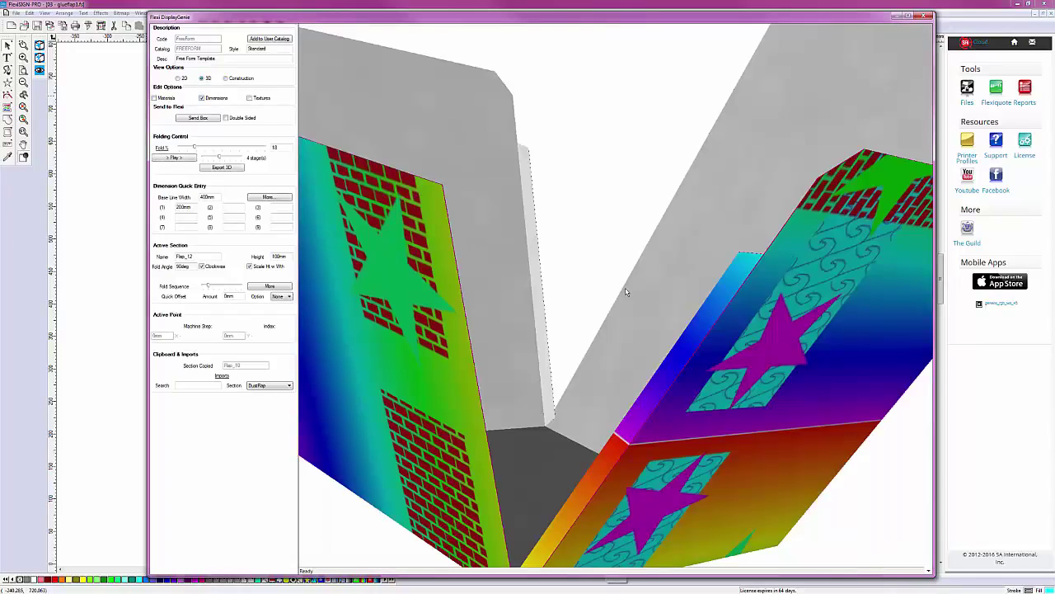
{"action": "scroll", "coordinate": [629, 271], "scroll_direction": "up", "scroll_amount": 2}
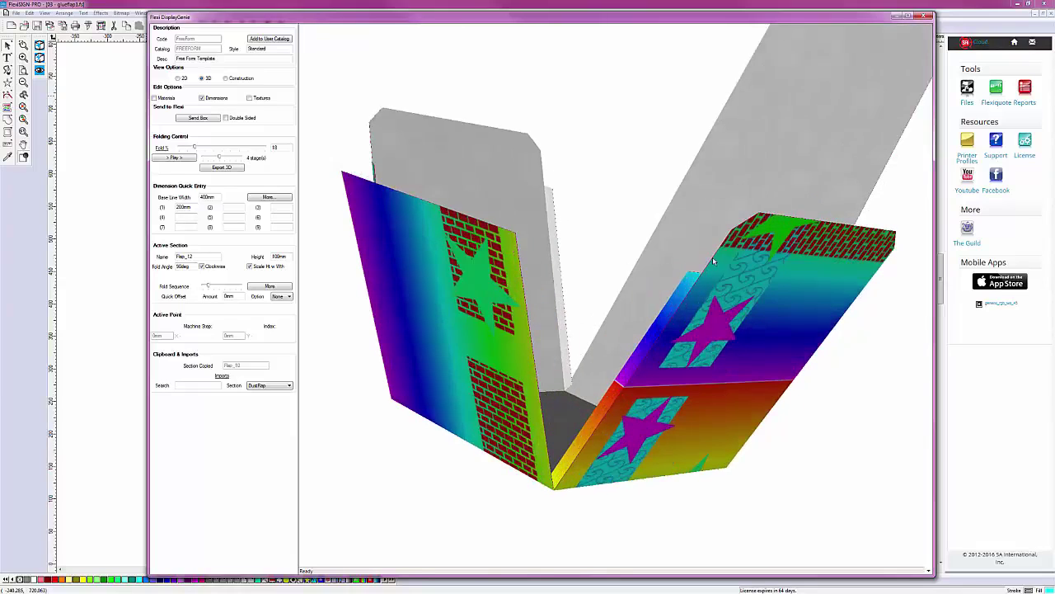
{"action": "left_click_drag", "start_coordinate": [713, 262], "coordinate": [768, 320]}
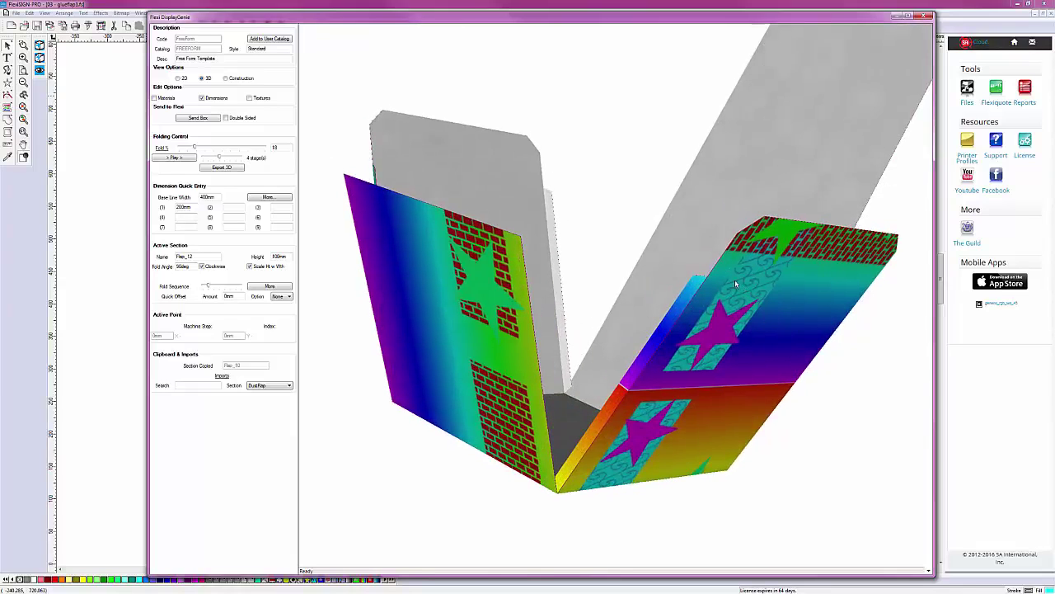
{"action": "scroll", "coordinate": [735, 279], "scroll_direction": "up", "scroll_amount": 2}
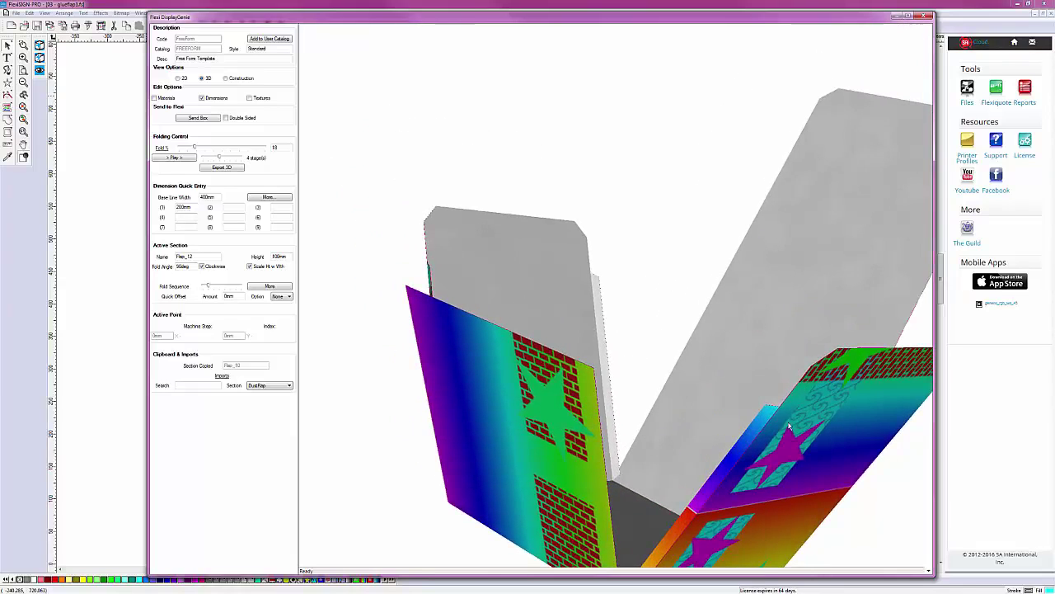
{"action": "left_click_drag", "start_coordinate": [793, 365], "coordinate": [450, 357]}
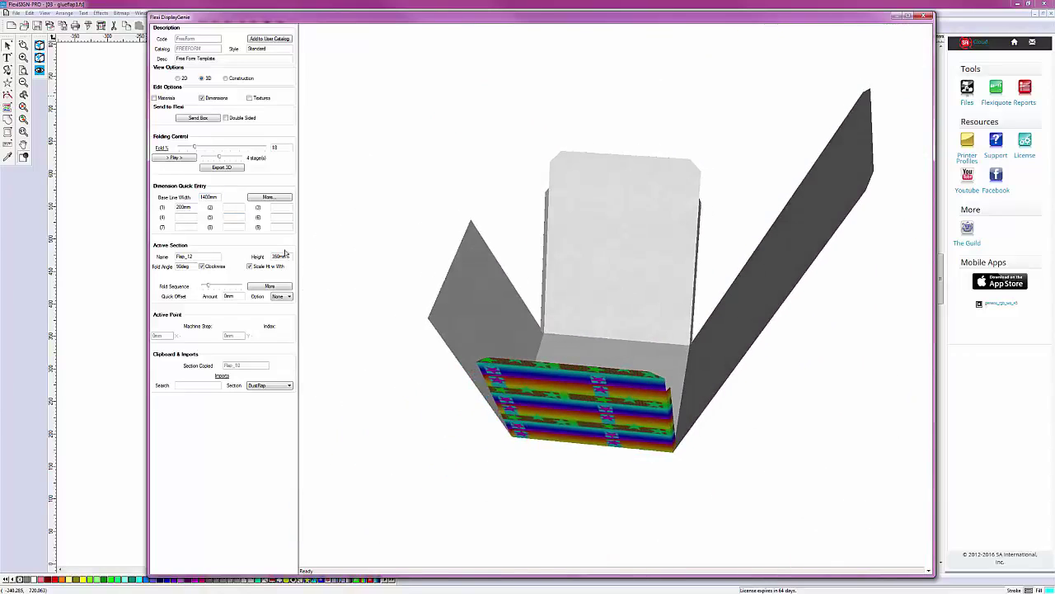
- Fold the 3D box to 51% and inspect its glue flaps from the open side
{"action": "left_click_drag", "start_coordinate": [190, 147], "coordinate": [224, 149]}
{"action": "left_click_drag", "start_coordinate": [491, 273], "coordinate": [738, 343]}
{"action": "left_click_drag", "start_coordinate": [551, 282], "coordinate": [608, 247]}
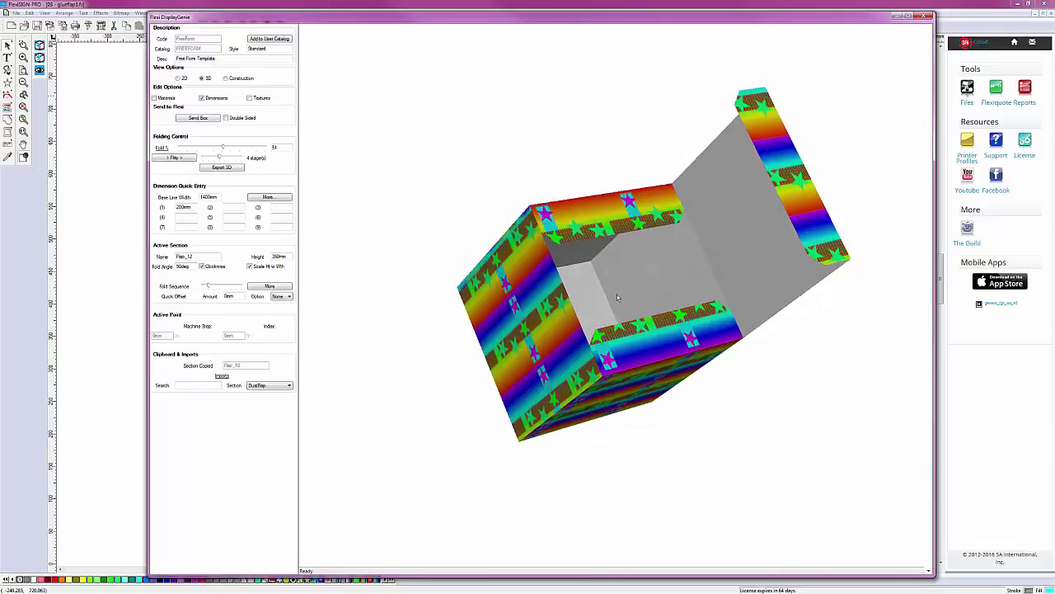